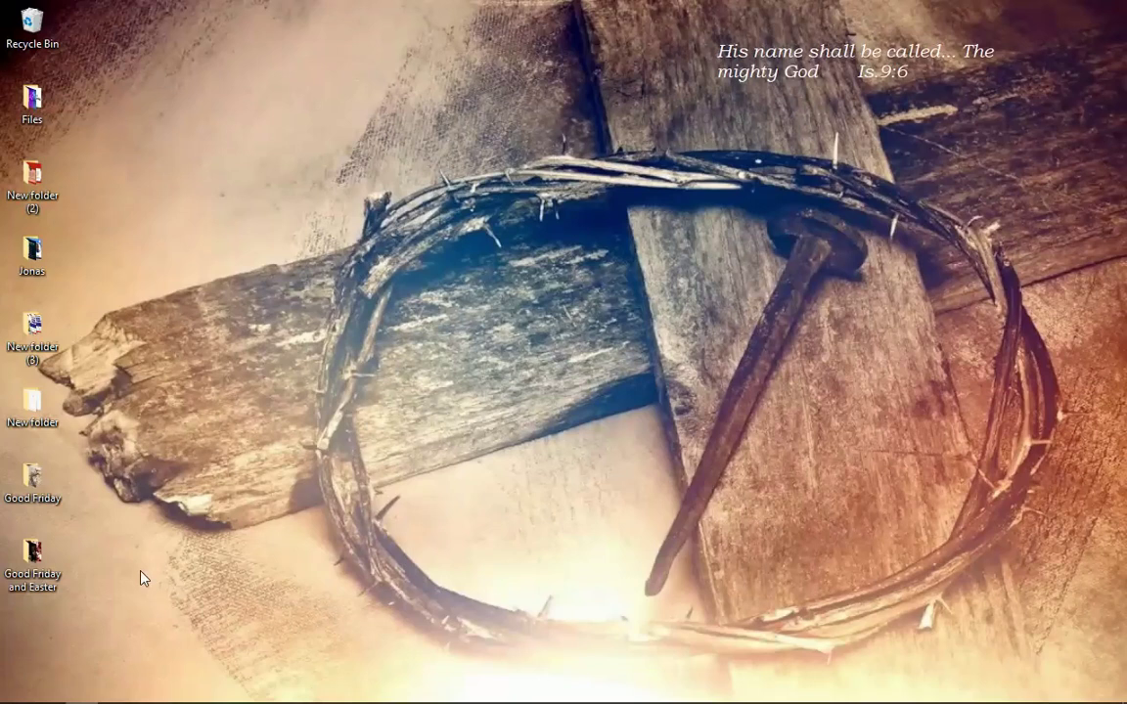
Step: Open the Good Friday folder of four poster images, then return to Photoshop
click(88, 693)
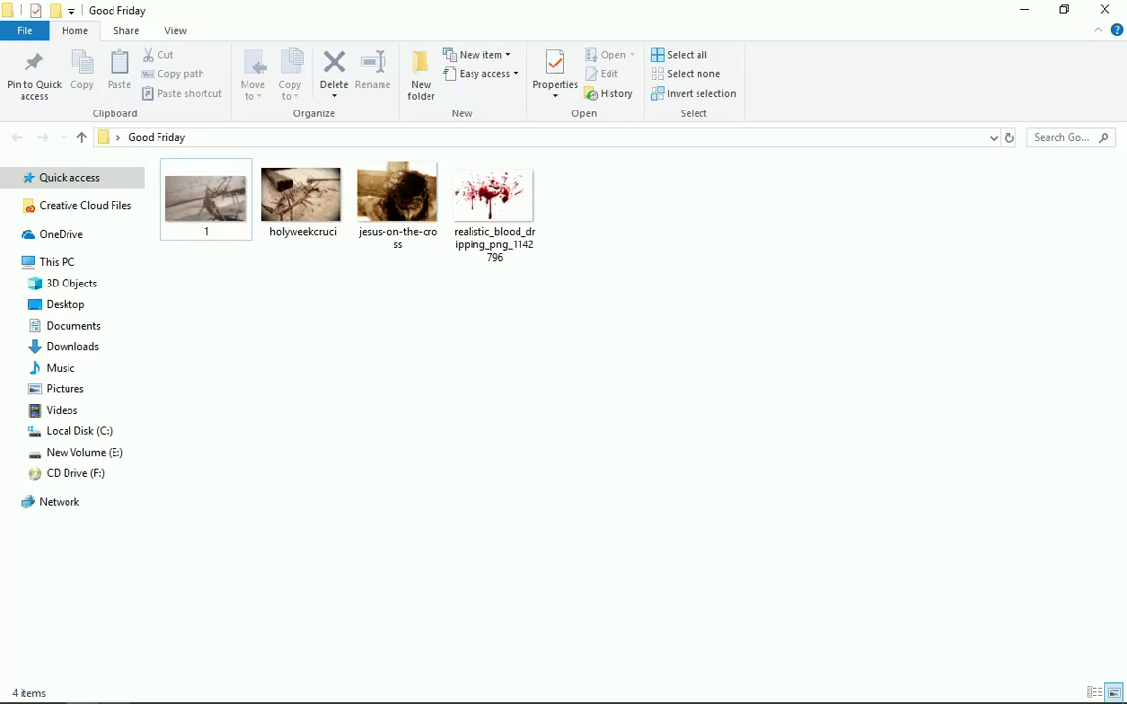
click(441, 699)
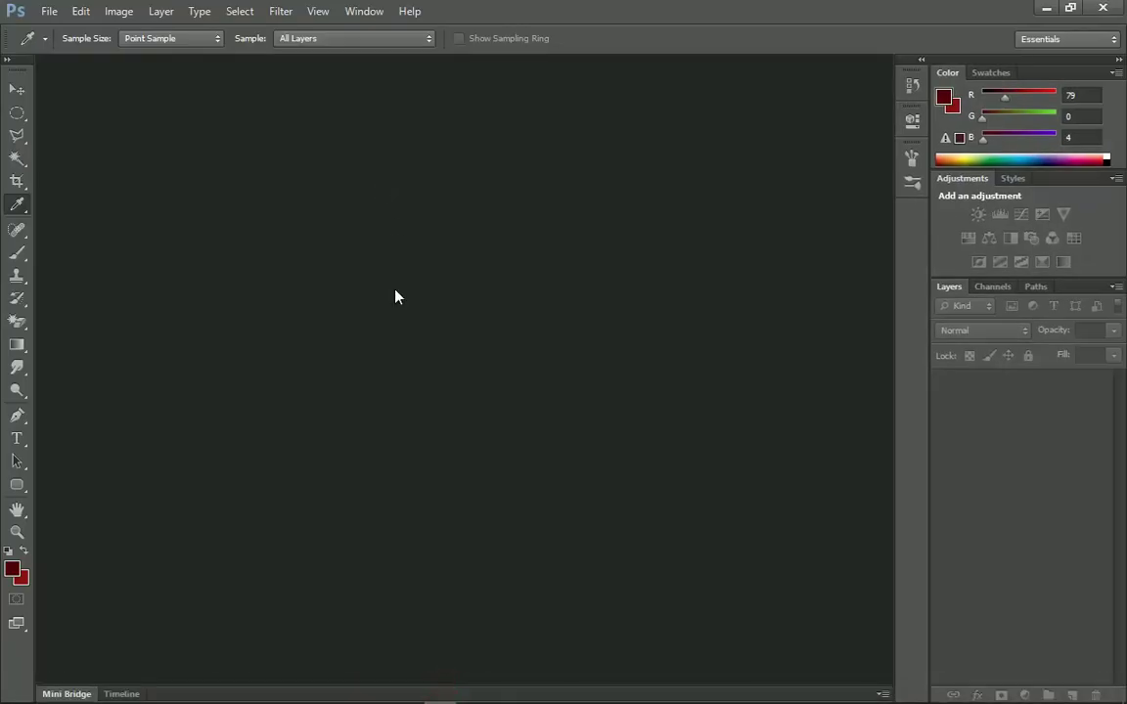
Step: Create a new white 1920 × 1080 px document at 300 ppi
click(46, 12)
click(107, 32)
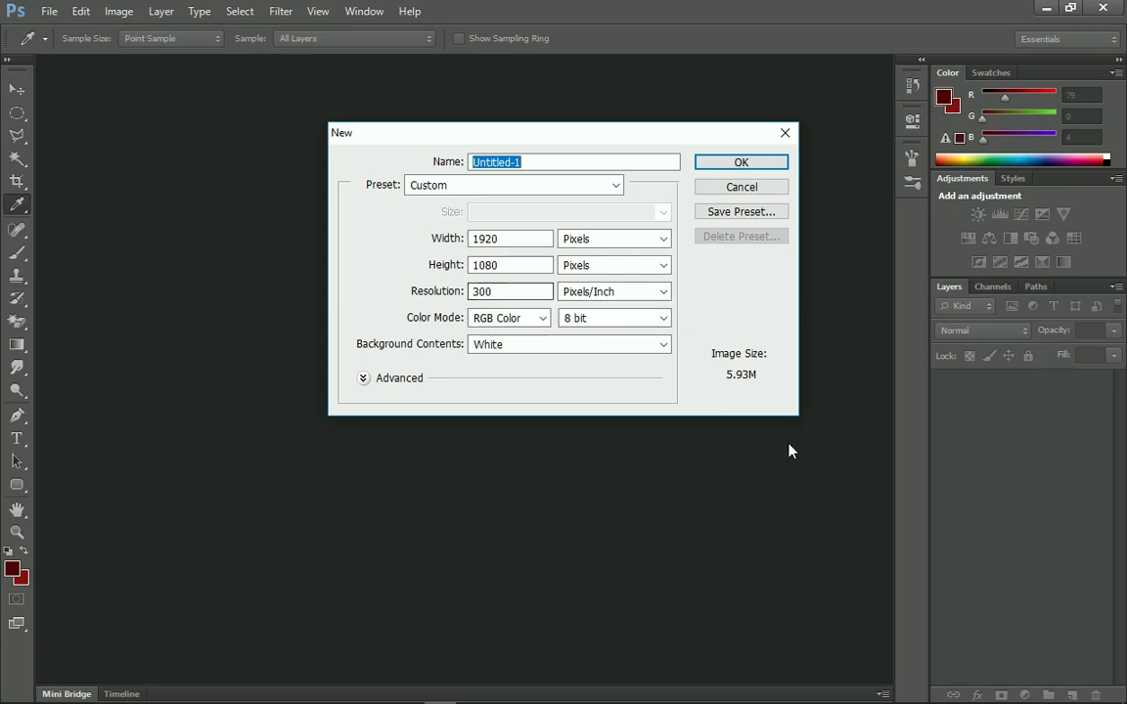
click(768, 164)
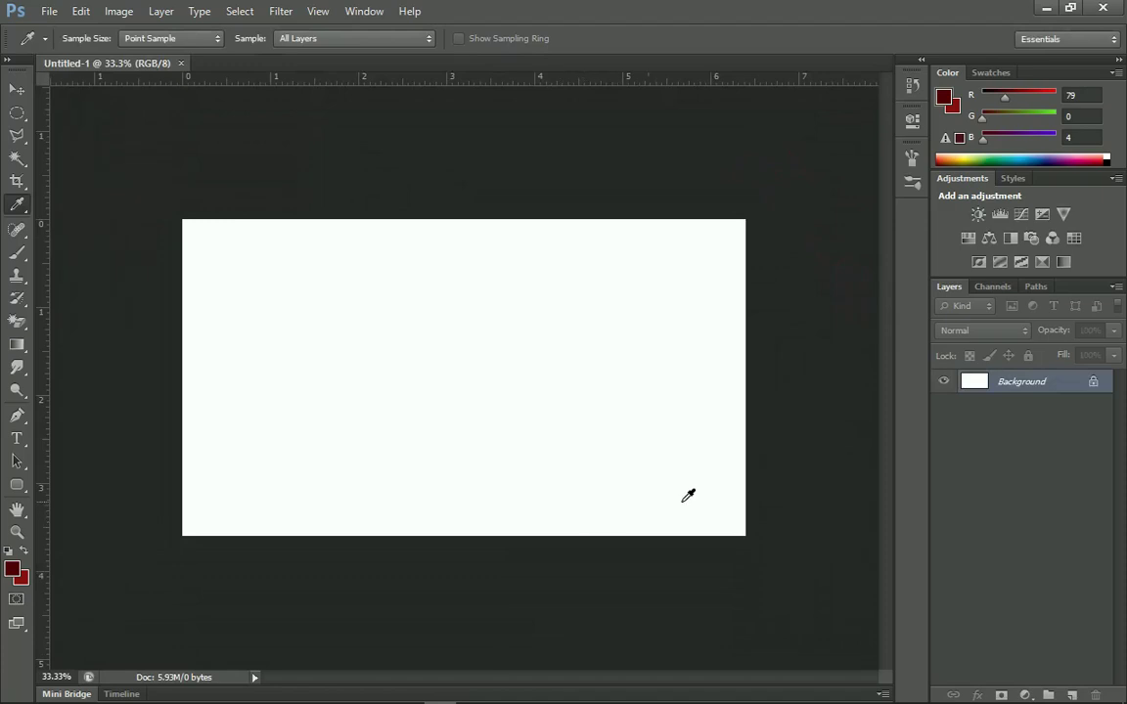
click(1024, 695)
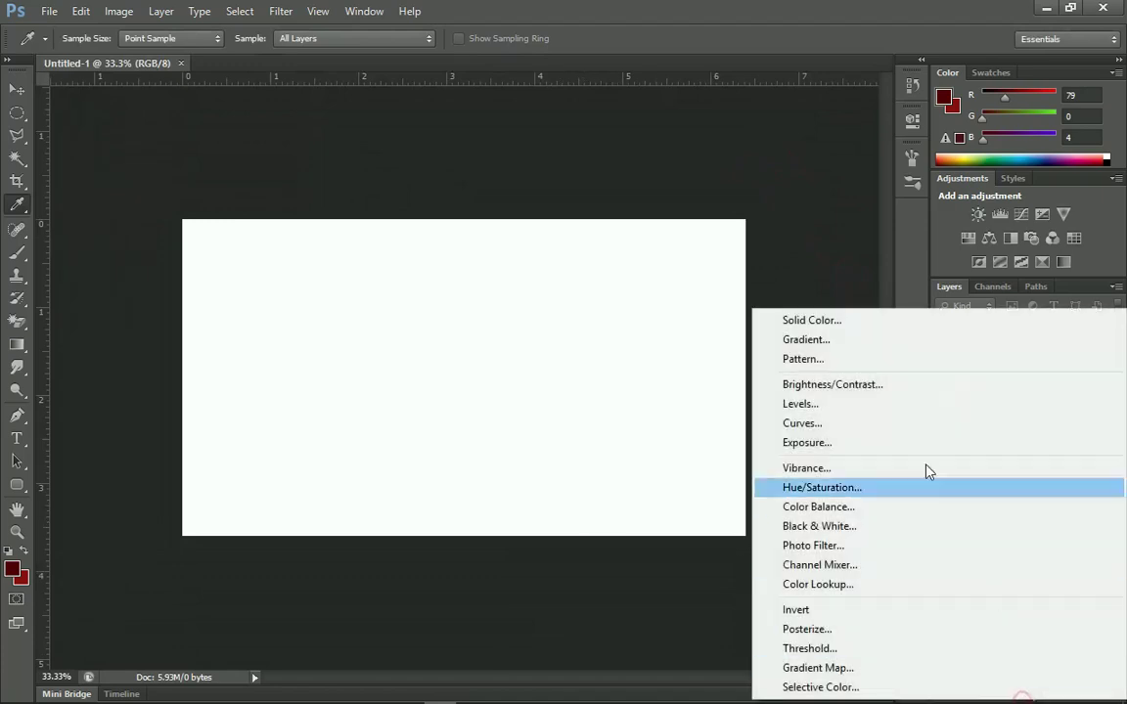
Step: Add a dark red #4f0004 Solid Color fill layer covering the canvas
click(810, 320)
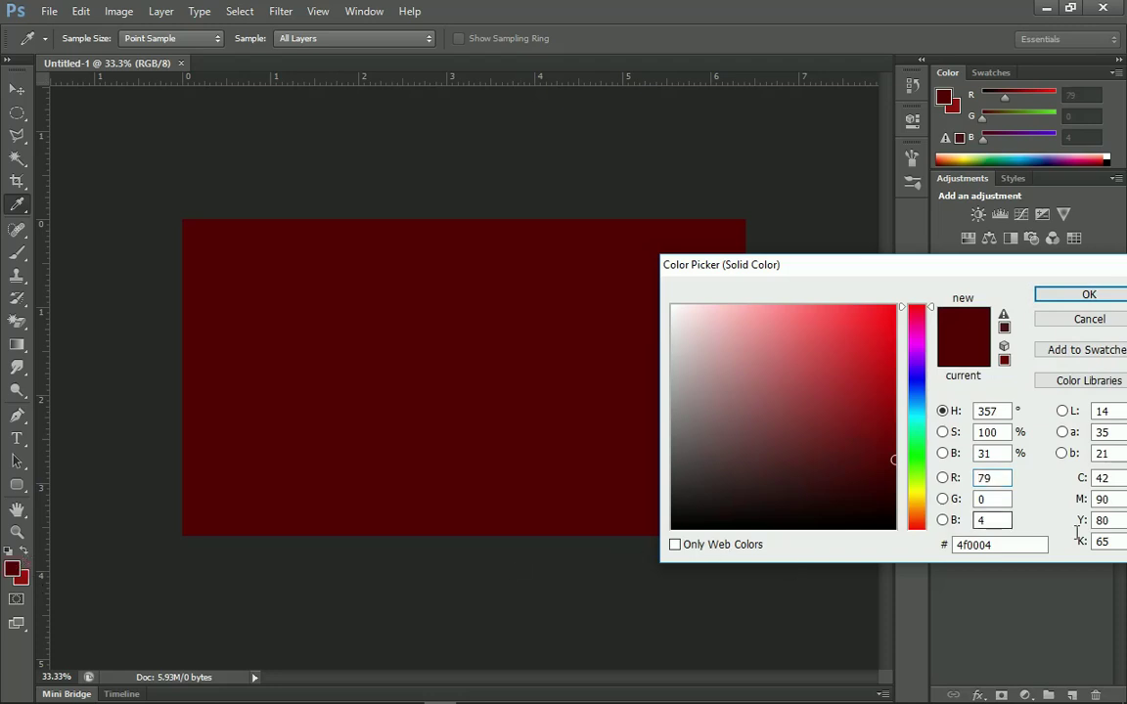
click(1007, 545)
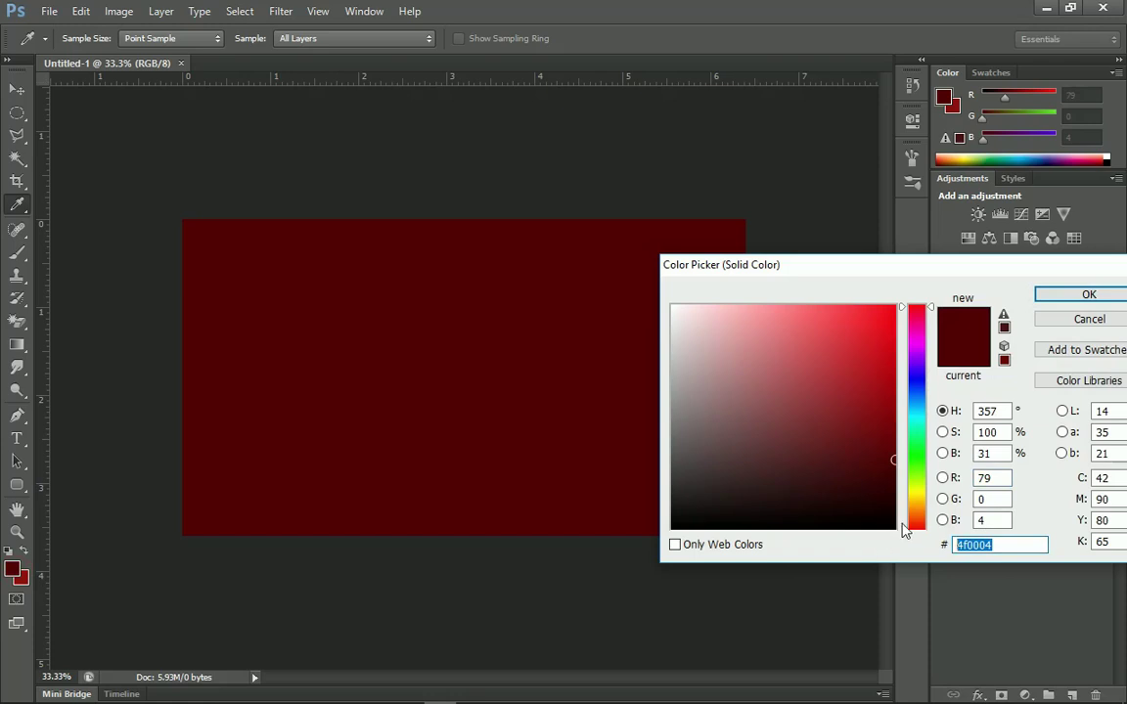
click(1044, 296)
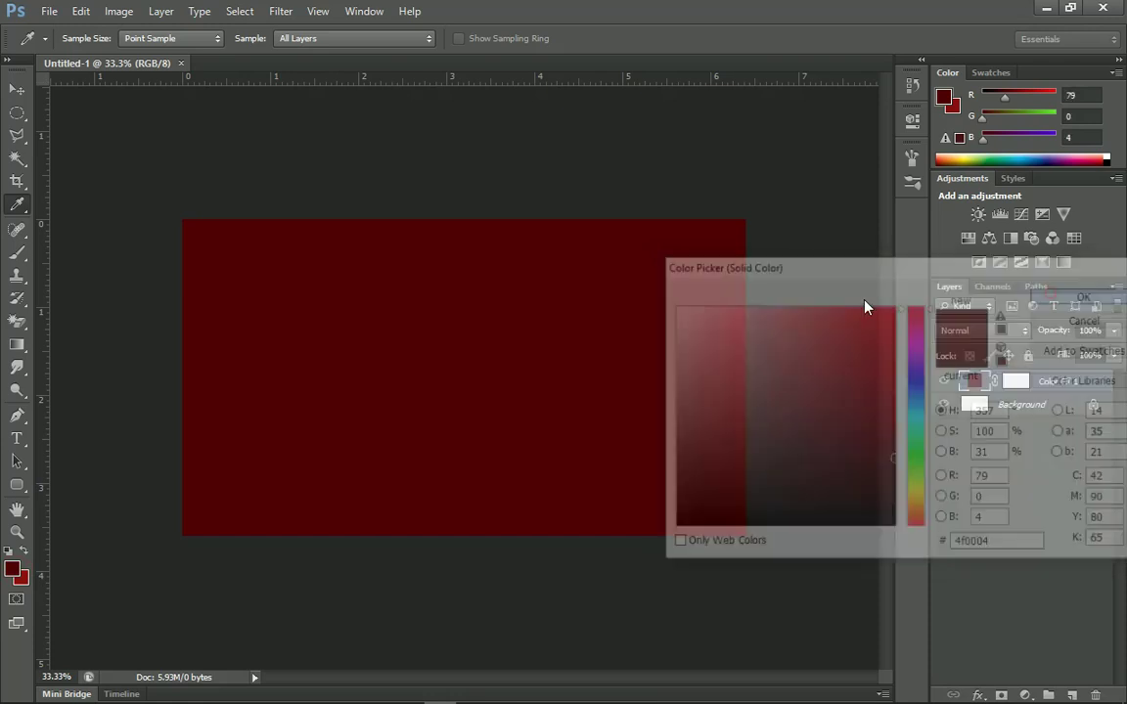
click(17, 88)
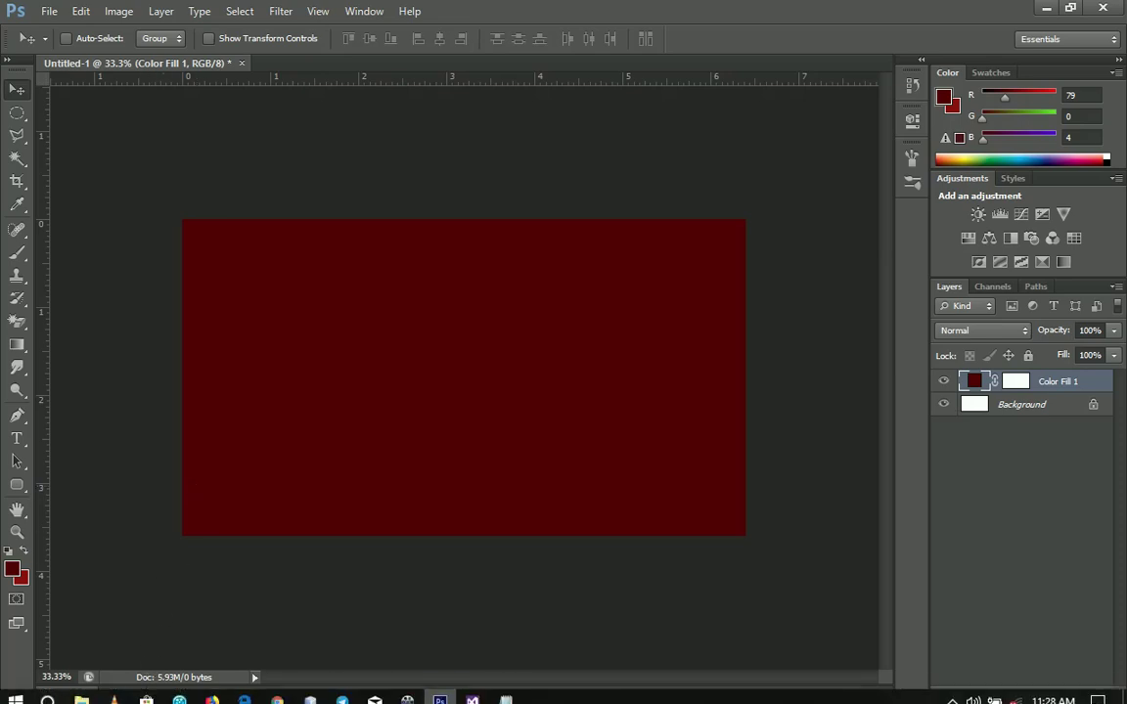
click(81, 691)
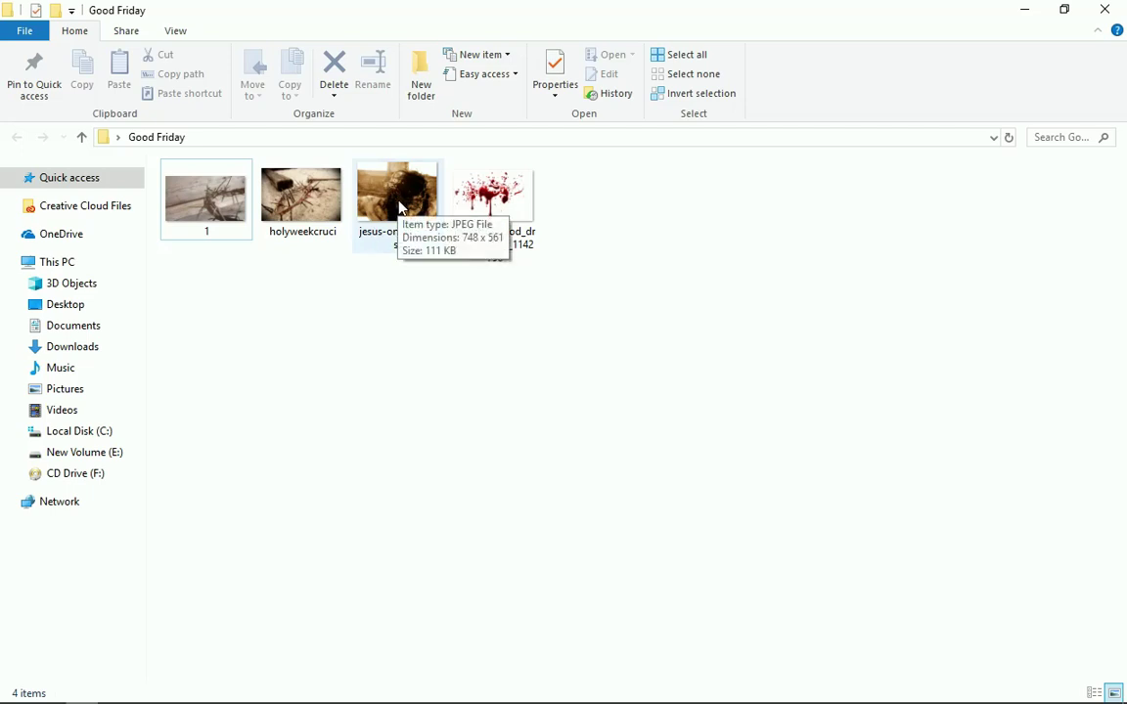
Step: Drag the jesus-on-the-cross image onto the canvas and commit its placement
drag(399, 206, 457, 463)
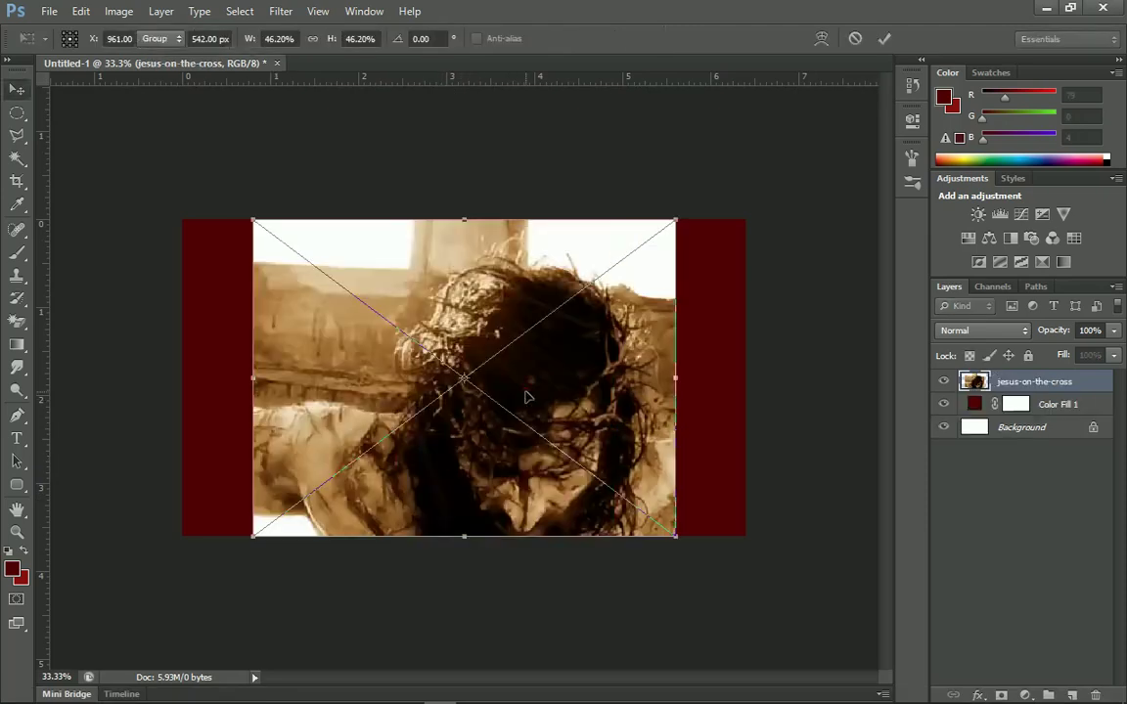
key(Return)
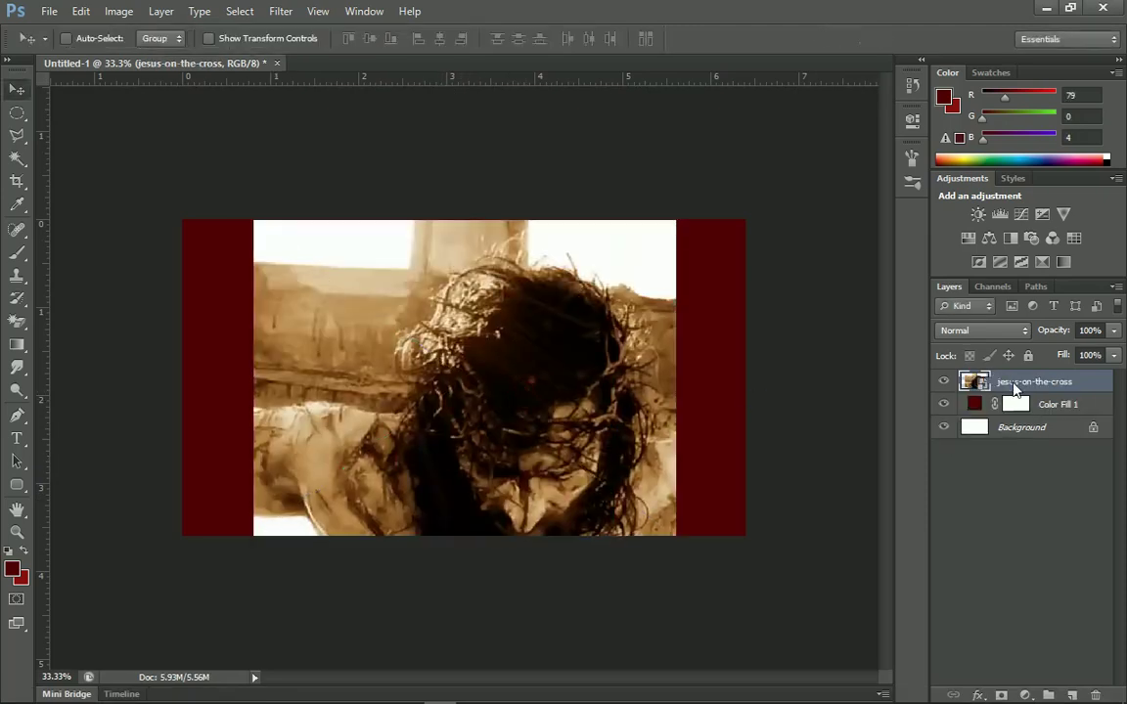
Step: Rasterize the jesus-on-the-cross layer and shift it toward the left
right_click(1013, 389)
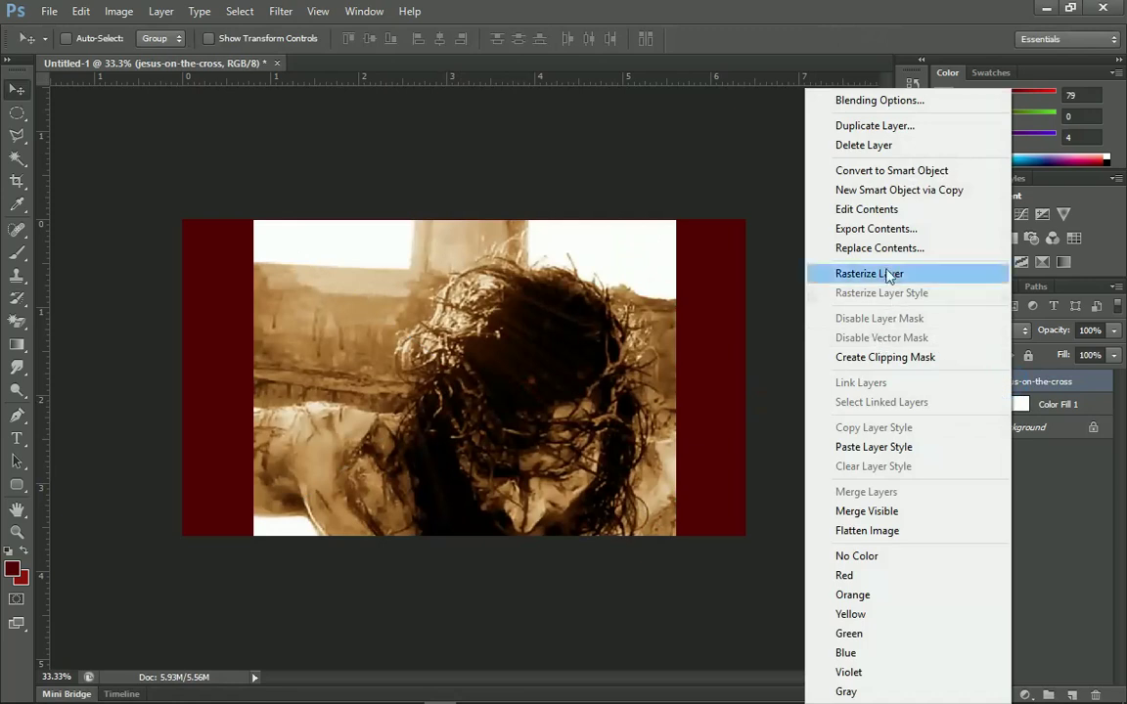
click(863, 273)
drag(566, 413, 515, 420)
Step: Blend the Jesus layer in Overlay mode and give it a layer mask
click(985, 333)
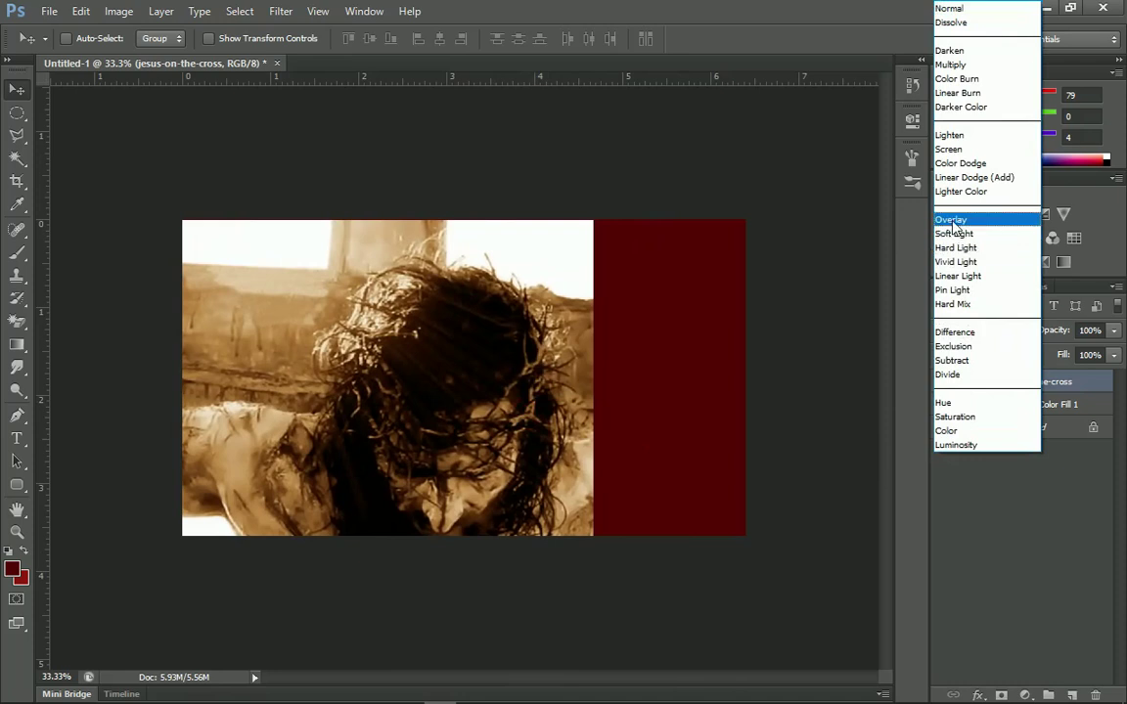
click(951, 220)
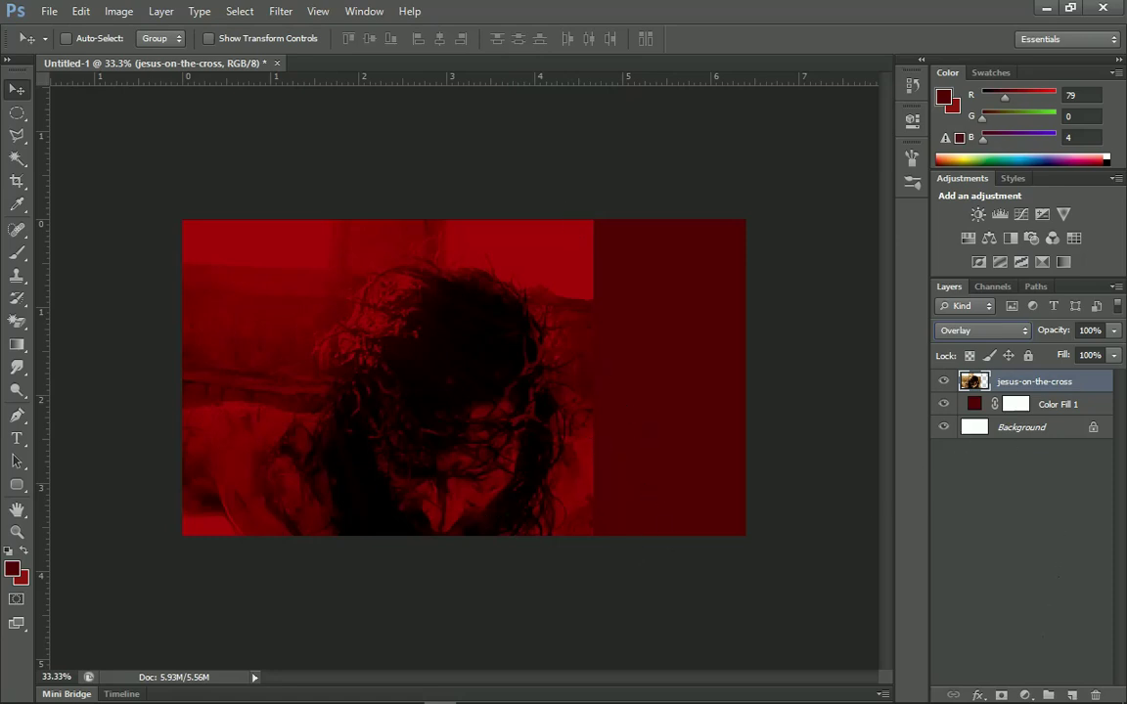
click(1000, 696)
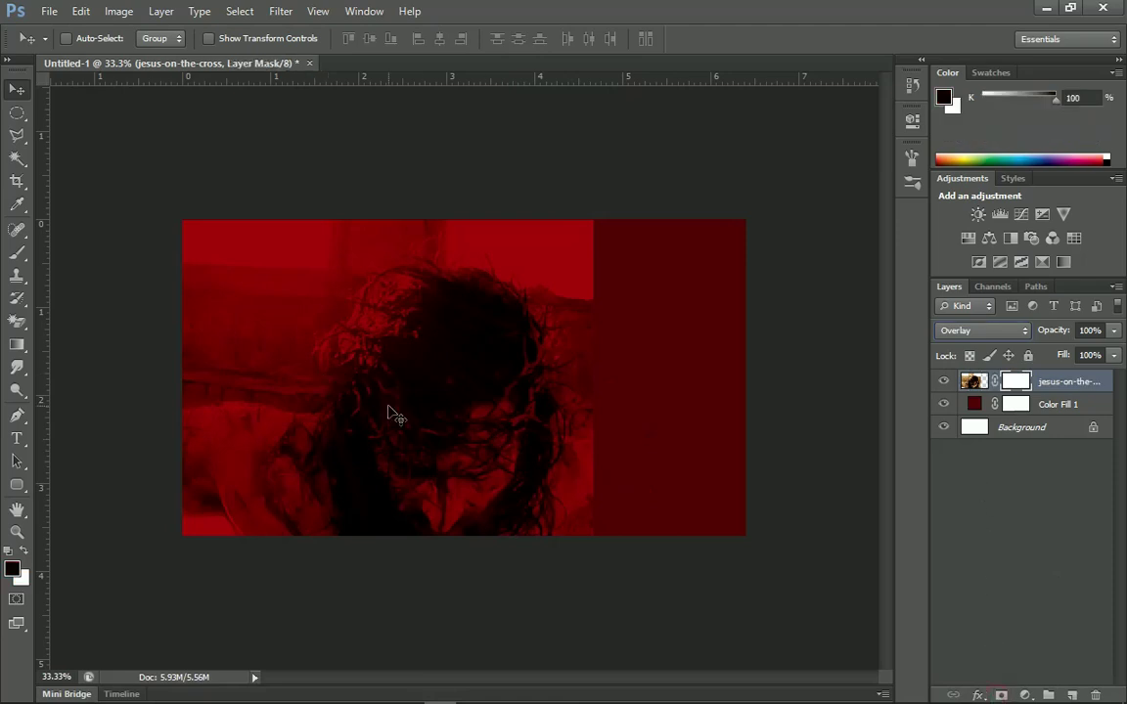
Step: Paint black on the Jesus mask with a large soft brush along the right edge
key(b)
right_click(504, 361)
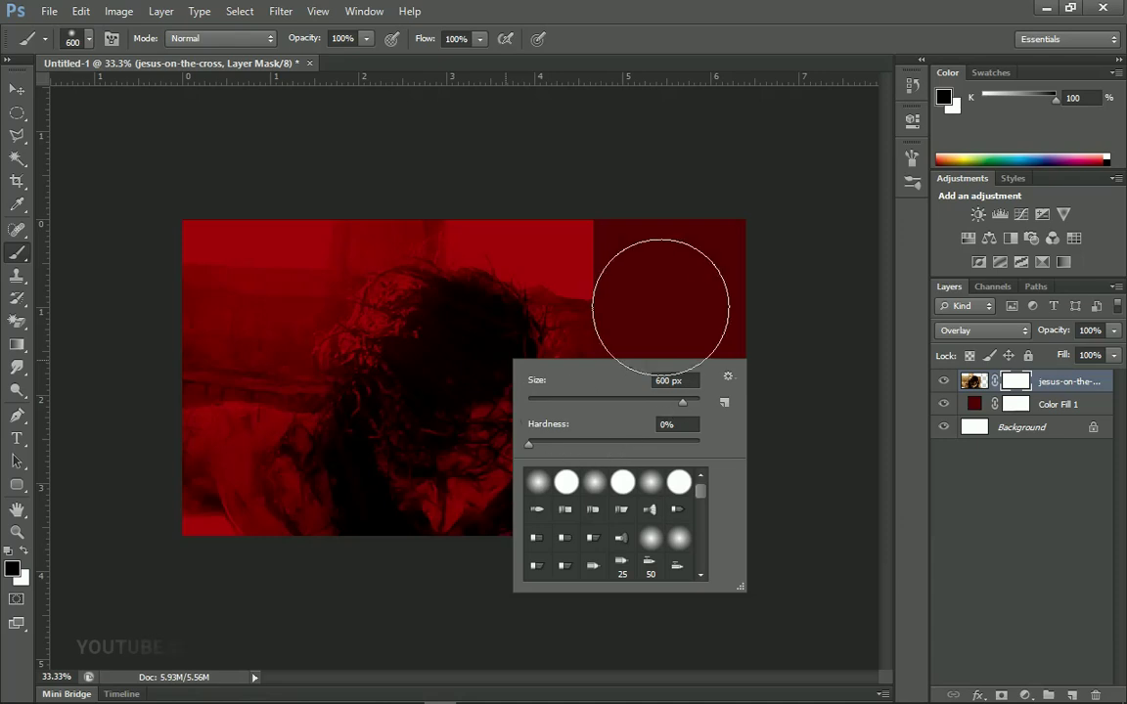
click(660, 234)
drag(656, 234, 629, 238)
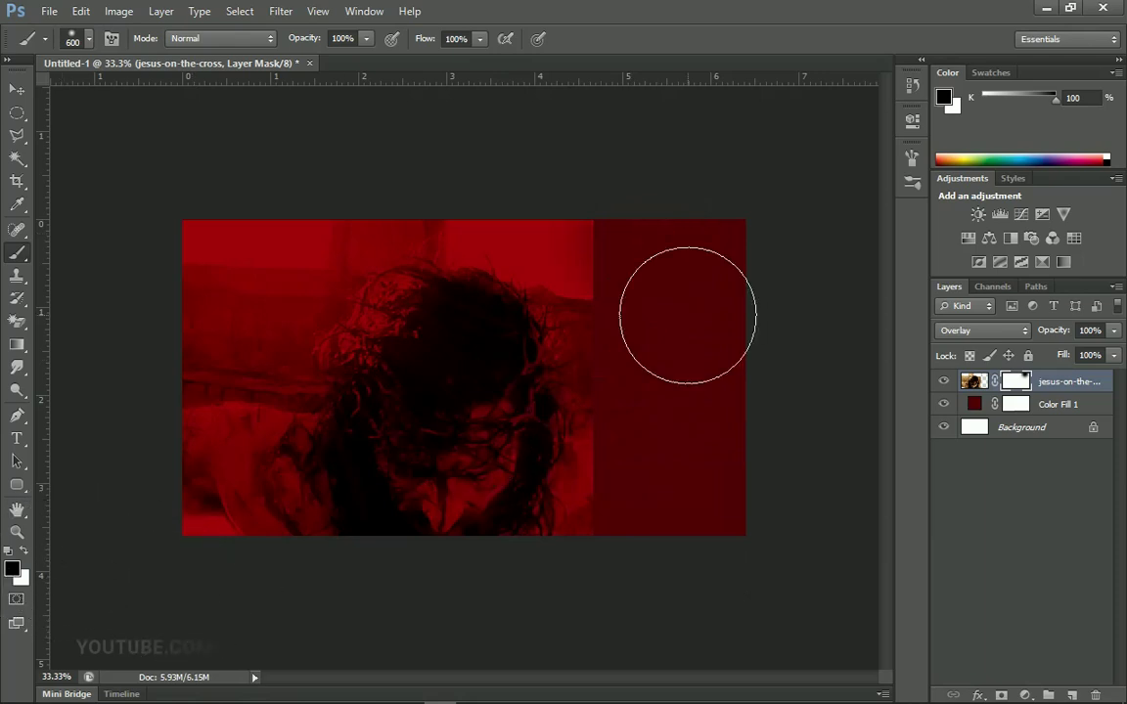
mouse_move(652, 245)
mouse_down()
mouse_move(656, 335)
mouse_move(646, 445)
mouse_move(657, 446)
mouse_move(663, 496)
mouse_up()
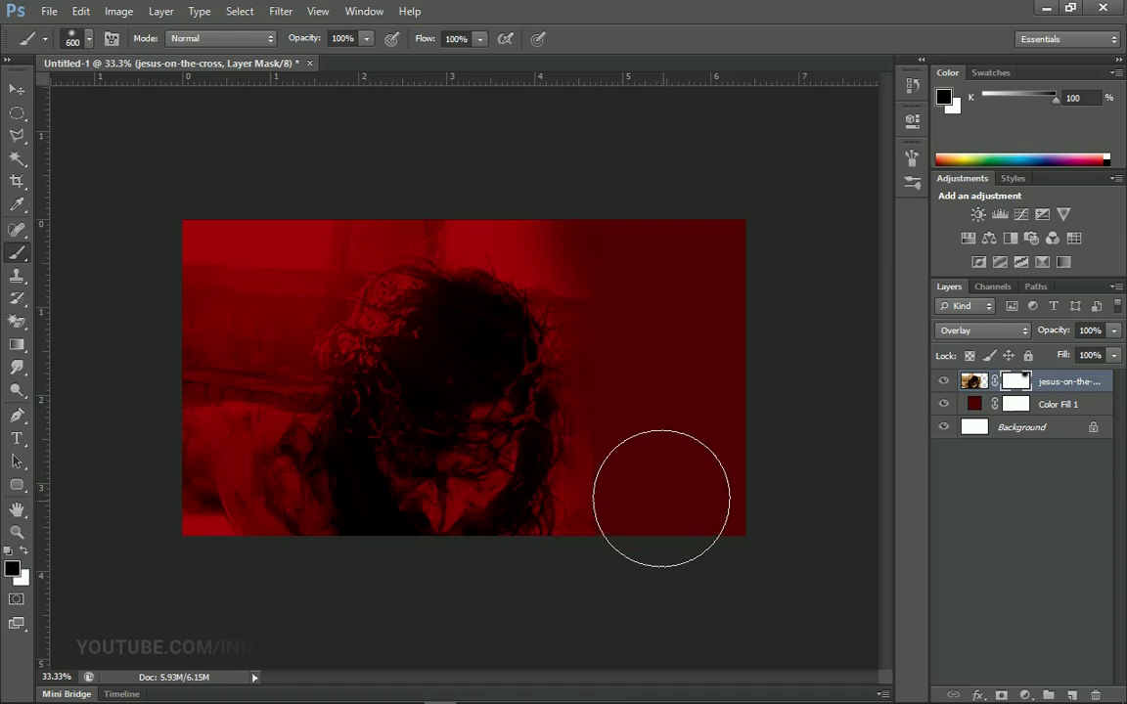
mouse_move(646, 519)
mouse_down()
mouse_move(637, 237)
mouse_move(621, 211)
mouse_up()
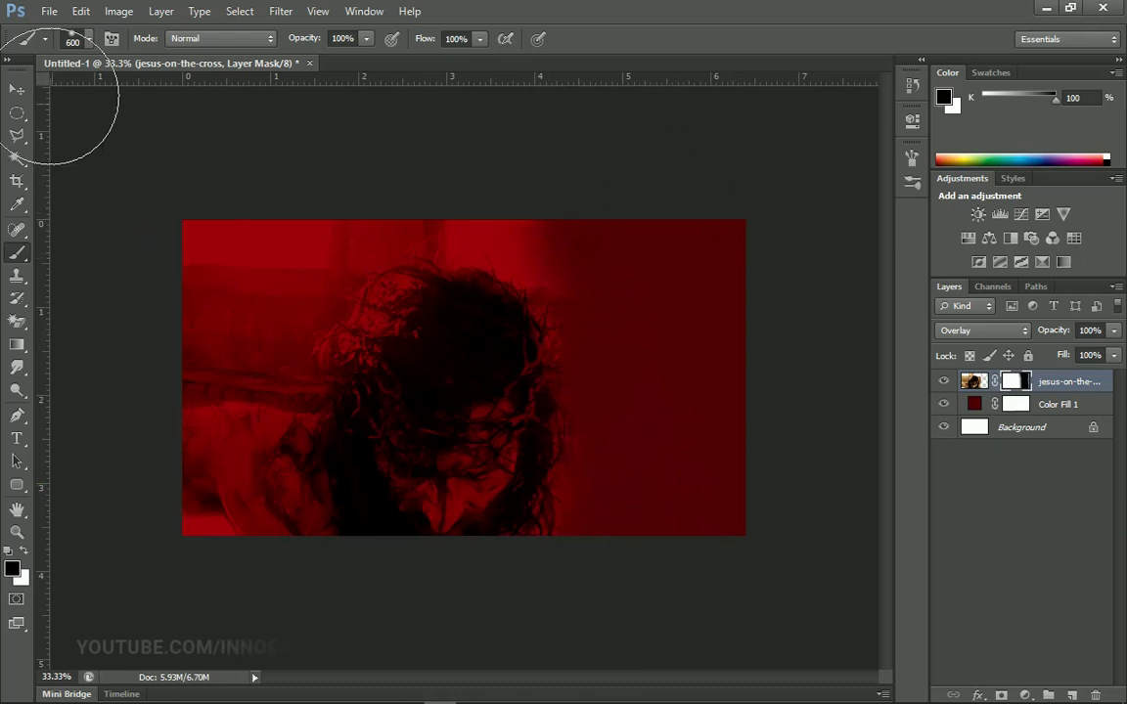
Step: Nudge the Jesus image slightly into its final position on the canvas
click(16, 89)
drag(319, 308, 323, 306)
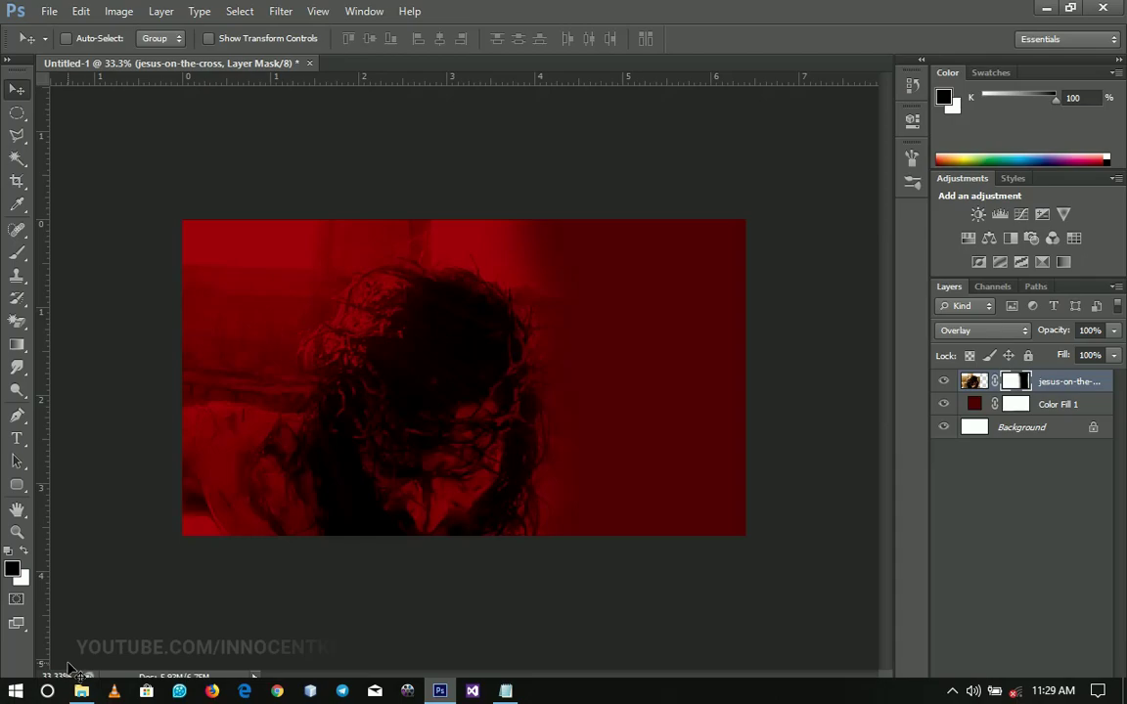
click(82, 696)
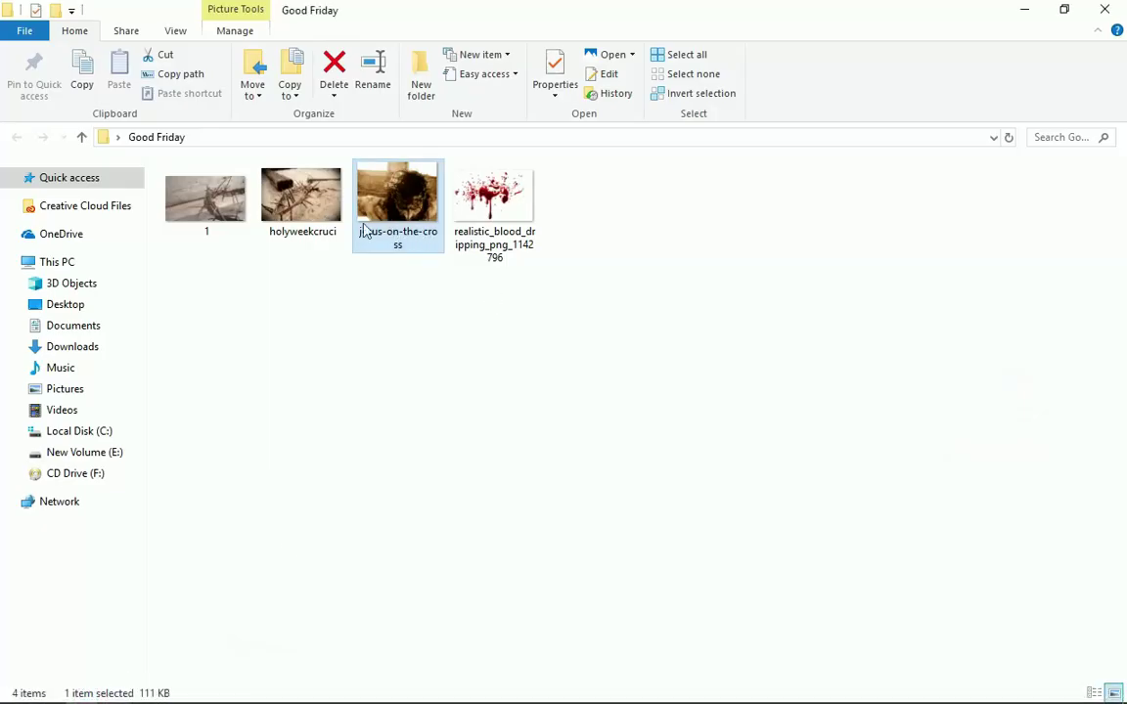
Step: Place crown-of-thorns image 1 into the poster and commit it
click(218, 212)
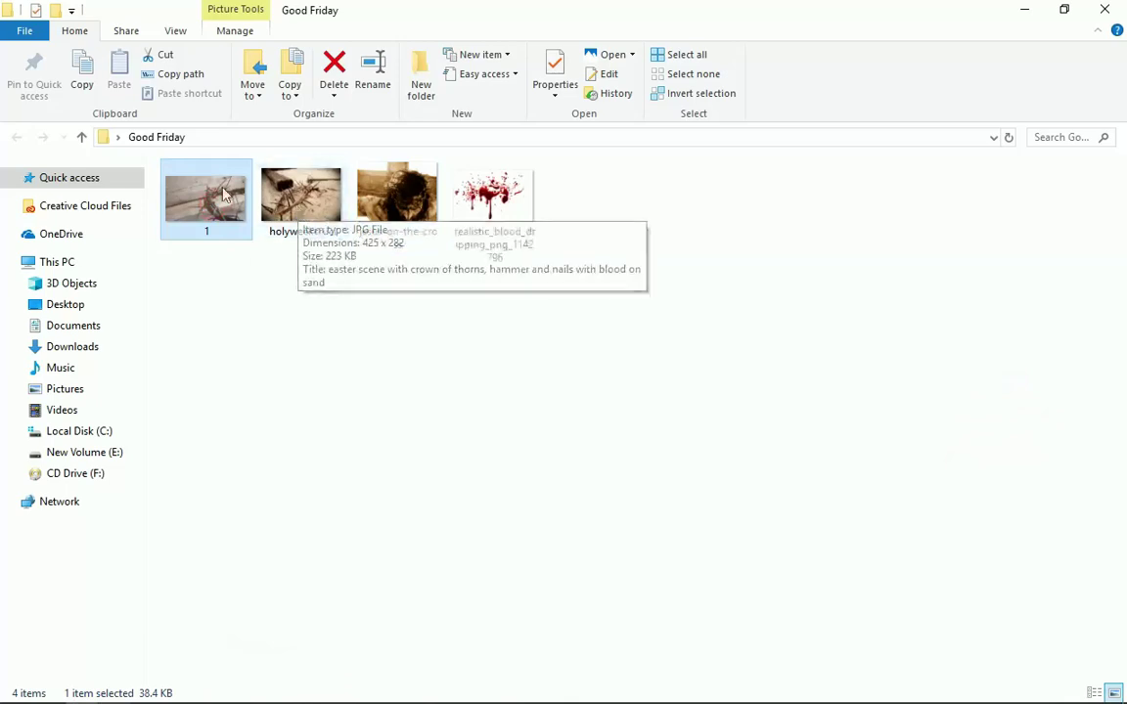
drag(290, 336, 510, 364)
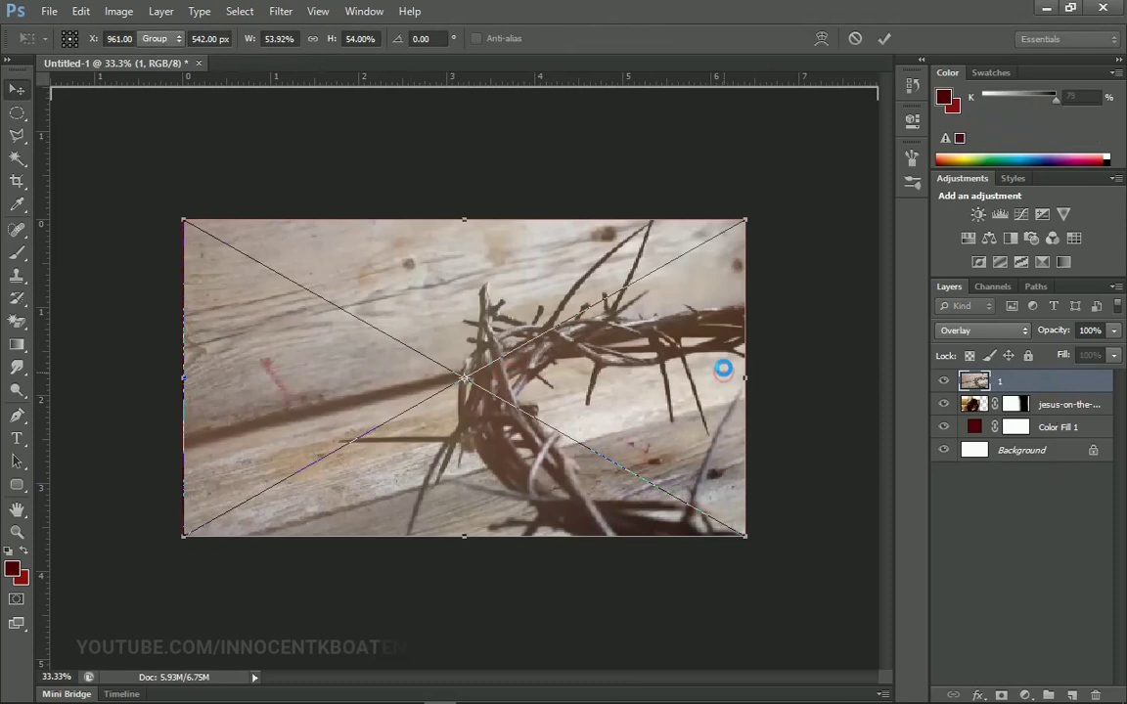
key(Return)
Step: Move layer 1 beneath the Jesus layer and rasterize it
drag(1040, 392, 1045, 414)
right_click(1045, 414)
click(900, 273)
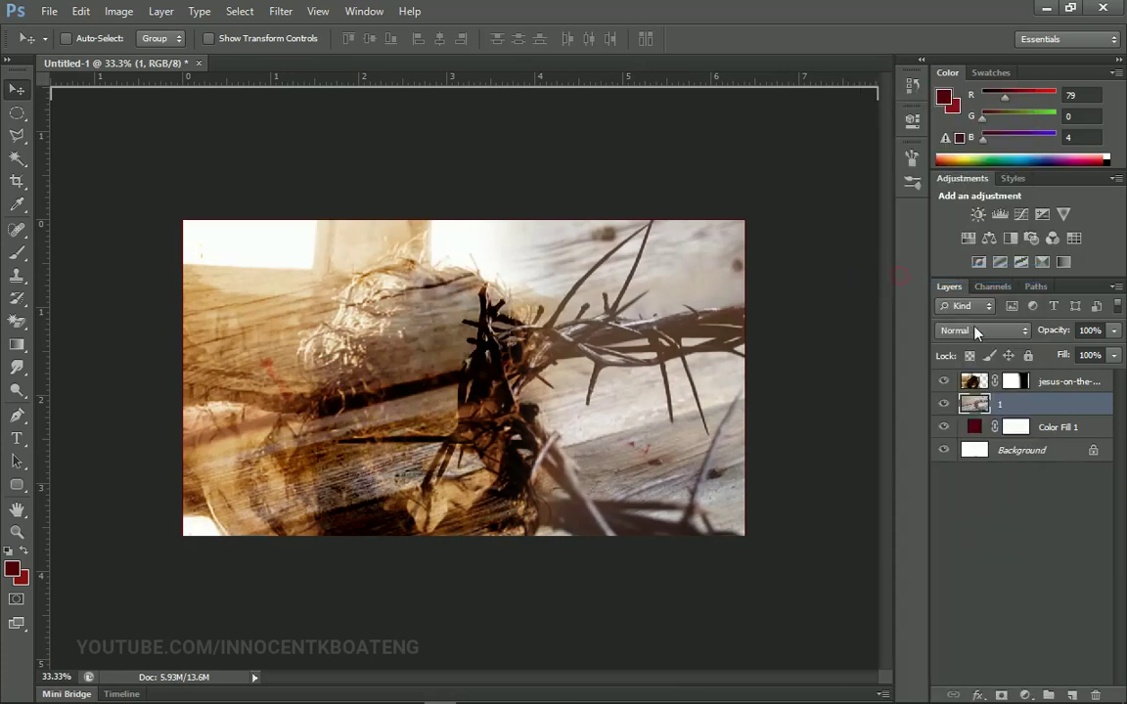
Step: Set the thorns layer 1 to Overlay blending and zoom out around the canvas
click(986, 331)
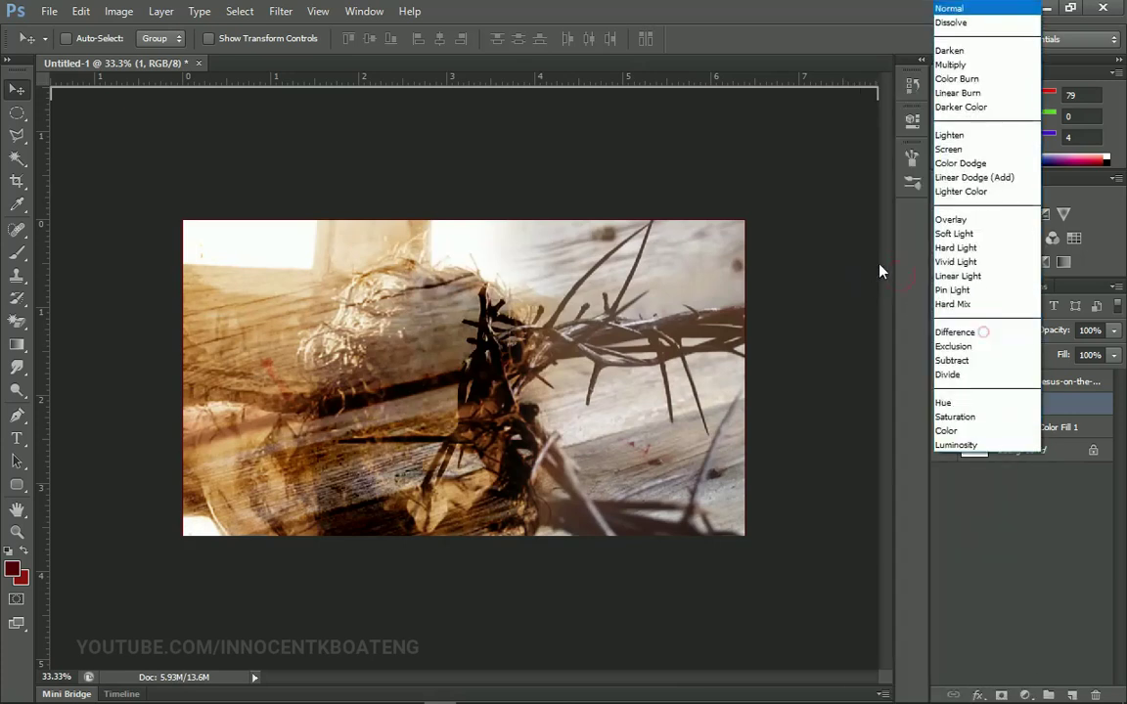
click(951, 220)
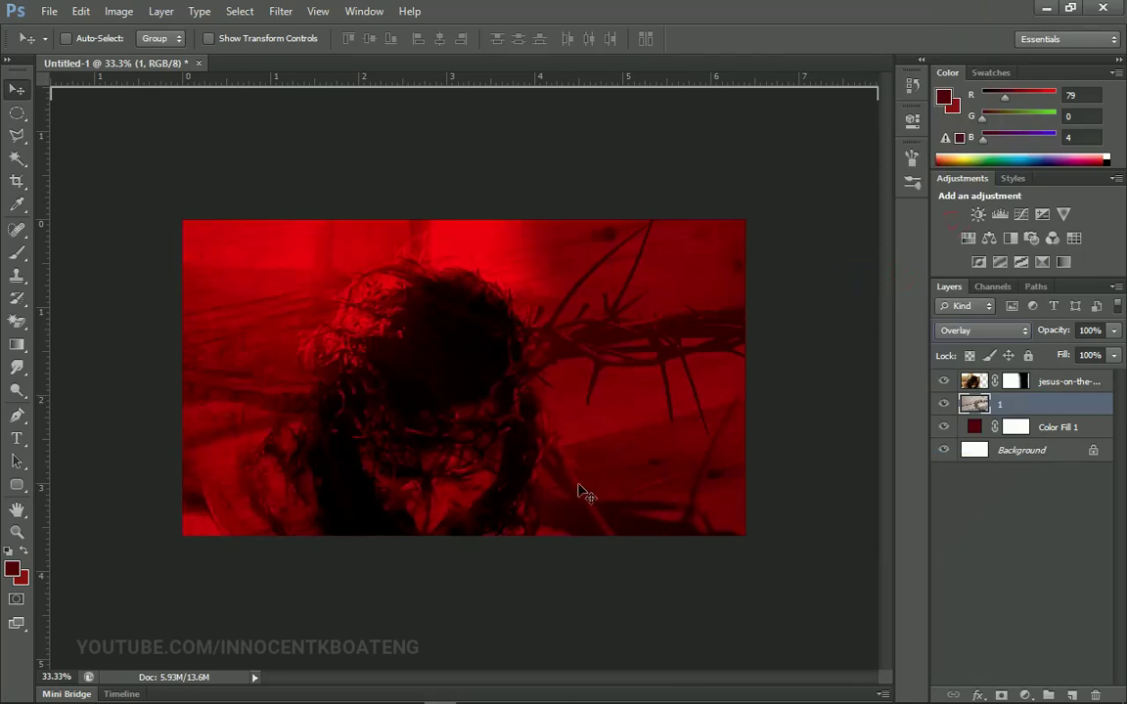
key(z)
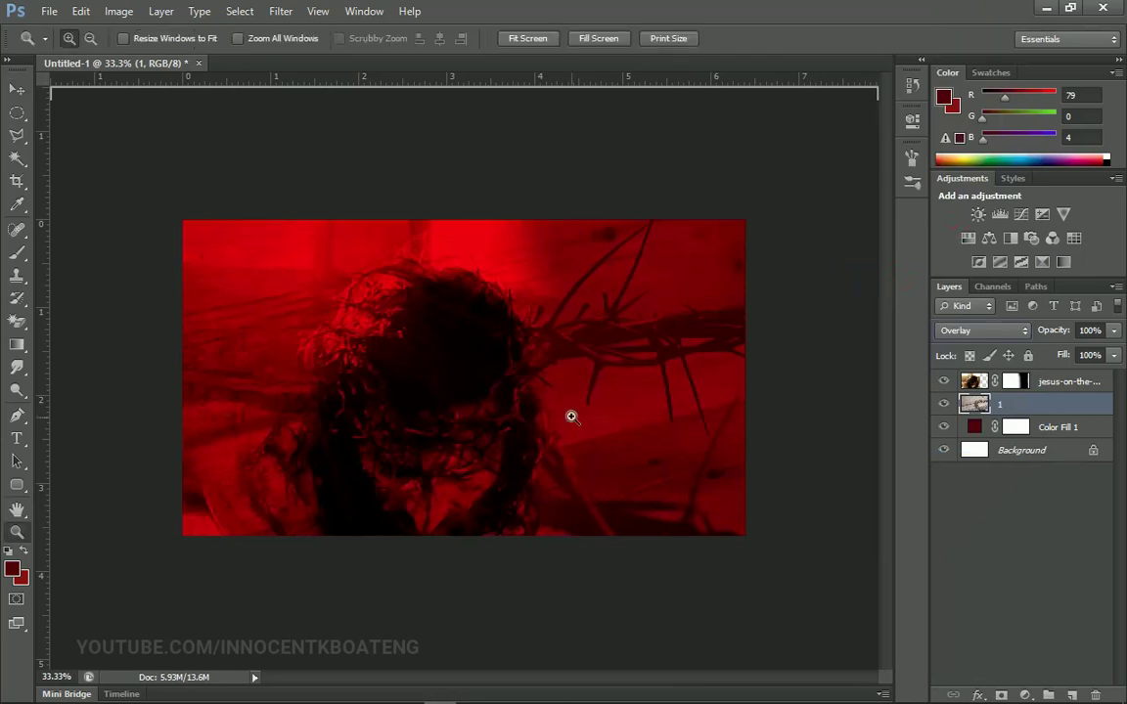
key(ctrl+minus)
Step: Scale the thorns image to about 54% and move it up and right
key(ctrl+t)
drag(675, 261, 579, 314)
drag(524, 421, 624, 350)
key(Return)
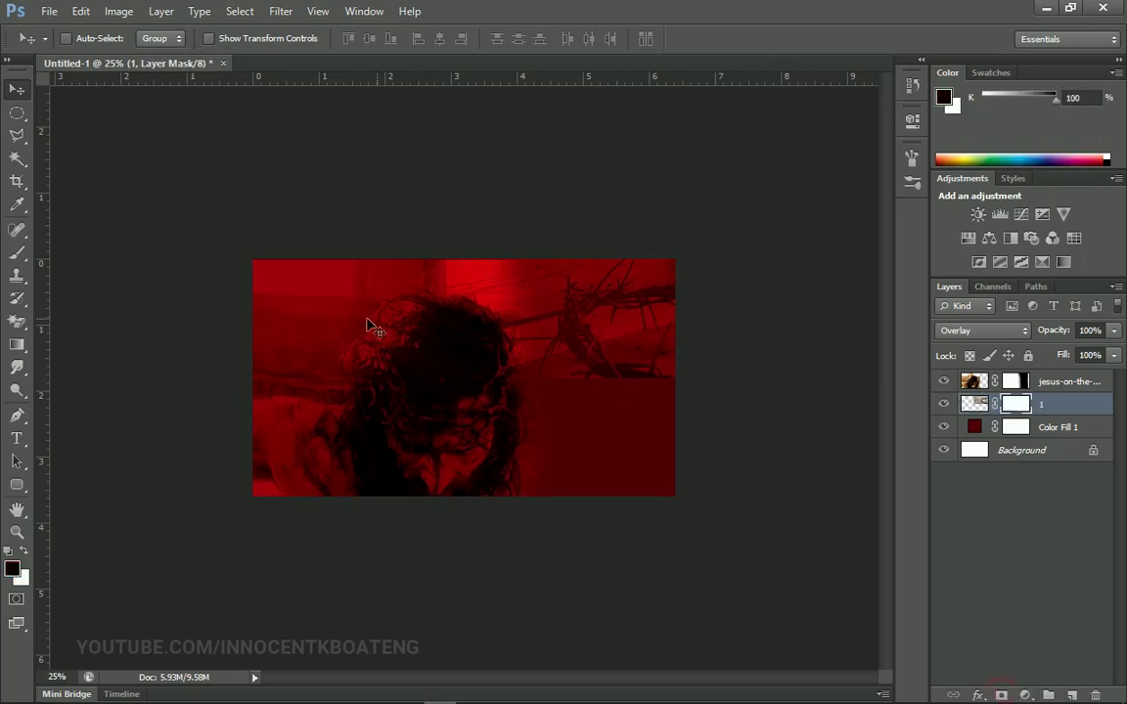
Step: Brush-mask the thorns away from the face and hair
key(b)
mouse_move(401, 280)
mouse_down()
mouse_move(396, 360)
mouse_move(432, 372)
mouse_move(455, 402)
mouse_move(636, 427)
mouse_up()
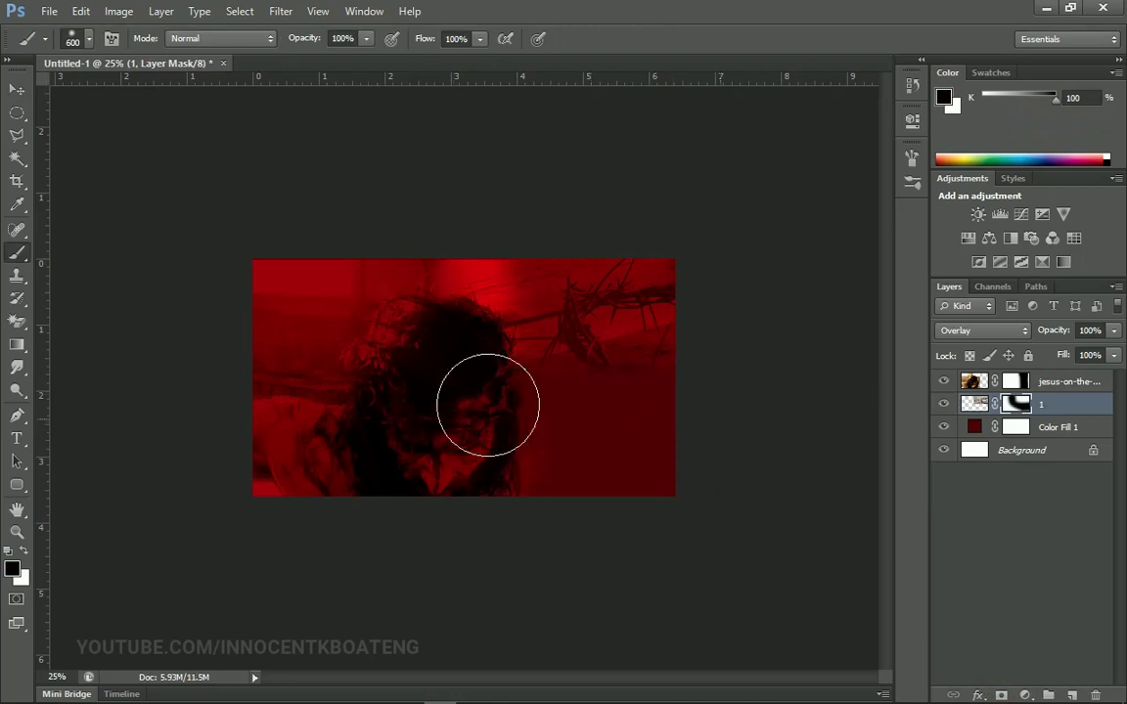
click(83, 693)
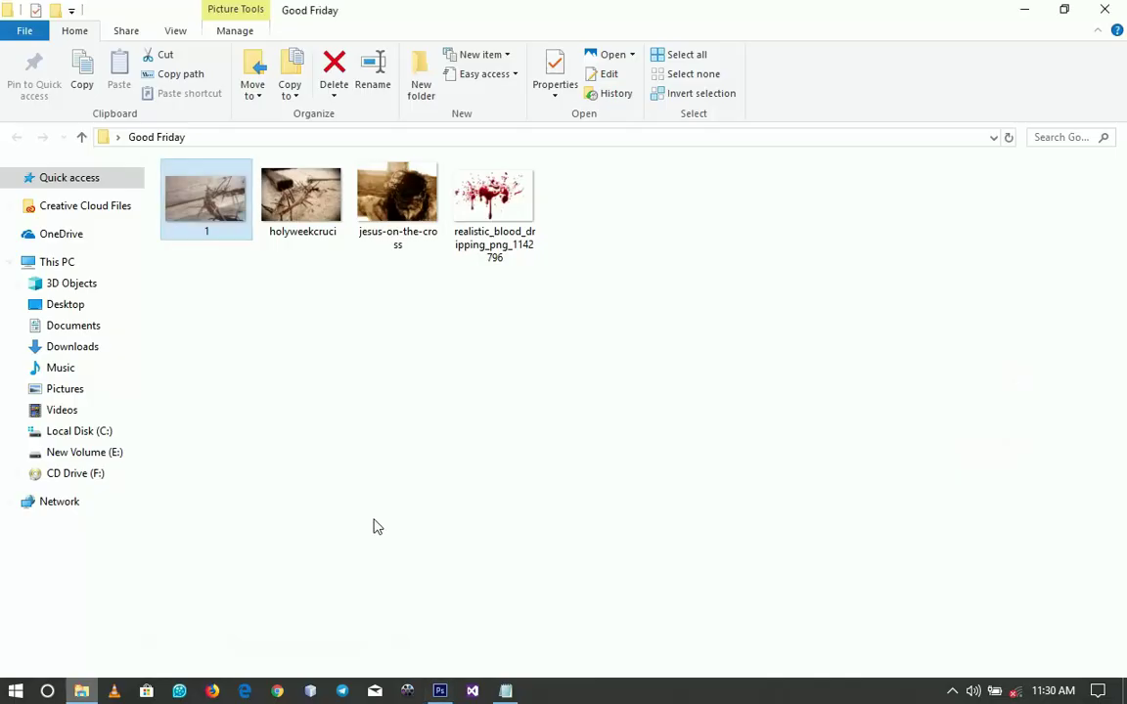
Step: Drag the holyweekcruci image into the poster and commit the placement
click(284, 213)
drag(284, 213, 593, 384)
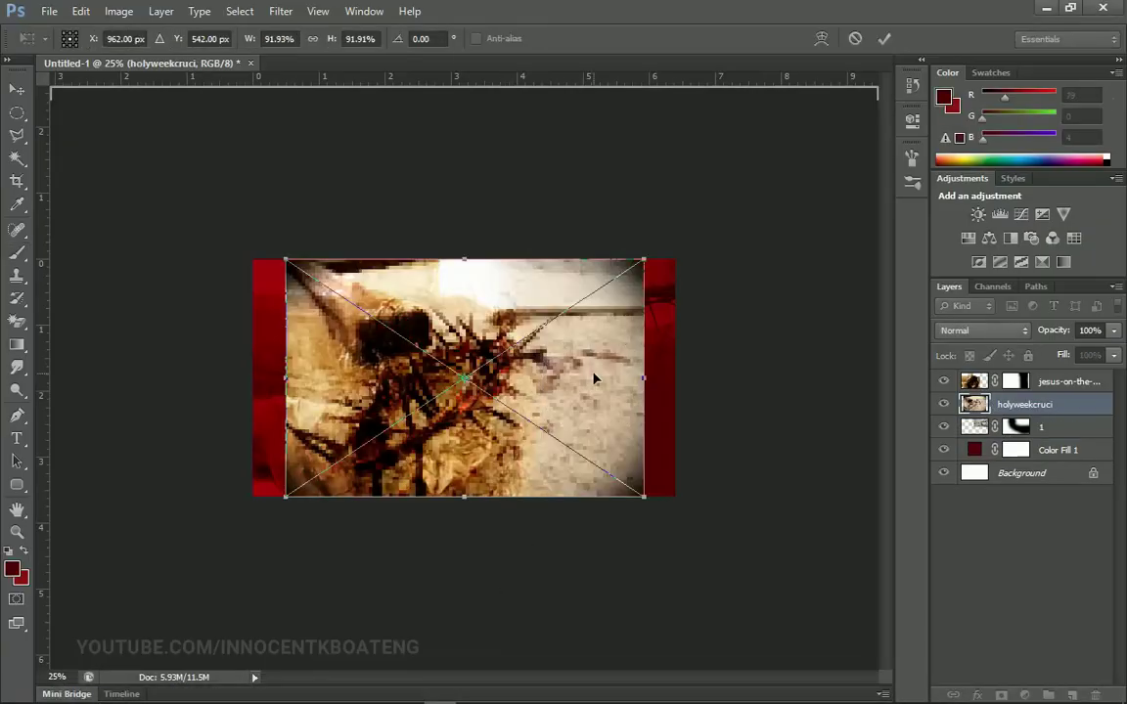
key(Return)
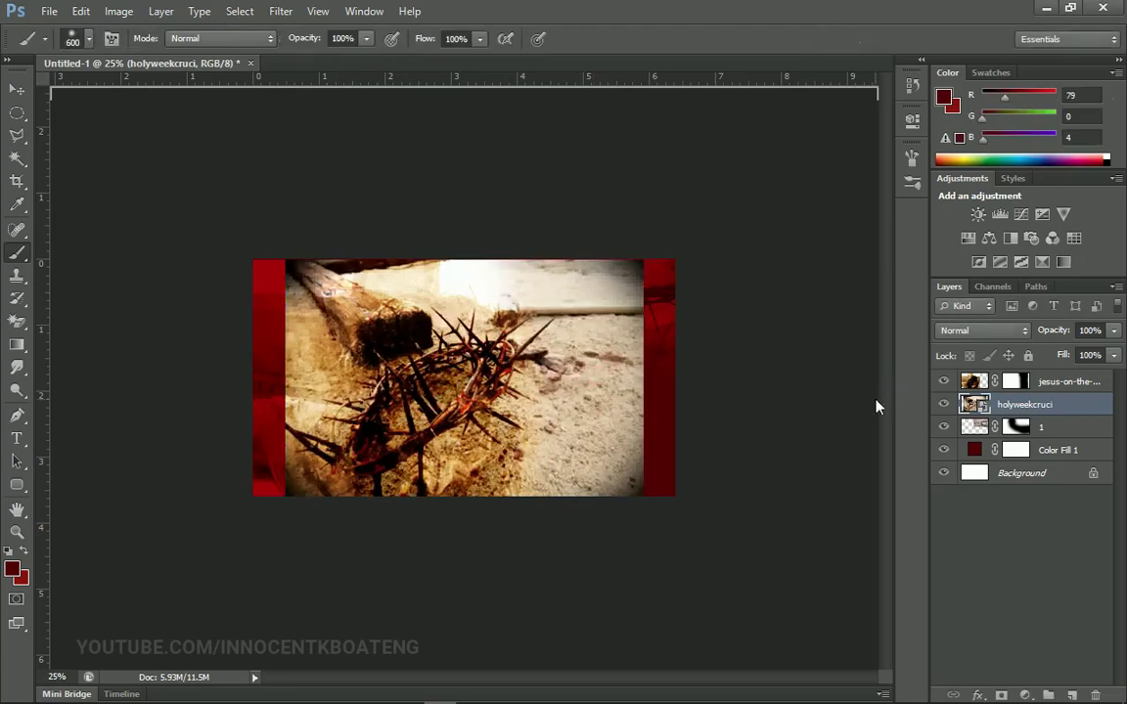
Step: Rasterize the holyweekcruci layer and set its blend mode to Overlay
right_click(1023, 406)
click(914, 267)
click(988, 333)
click(973, 219)
click(17, 89)
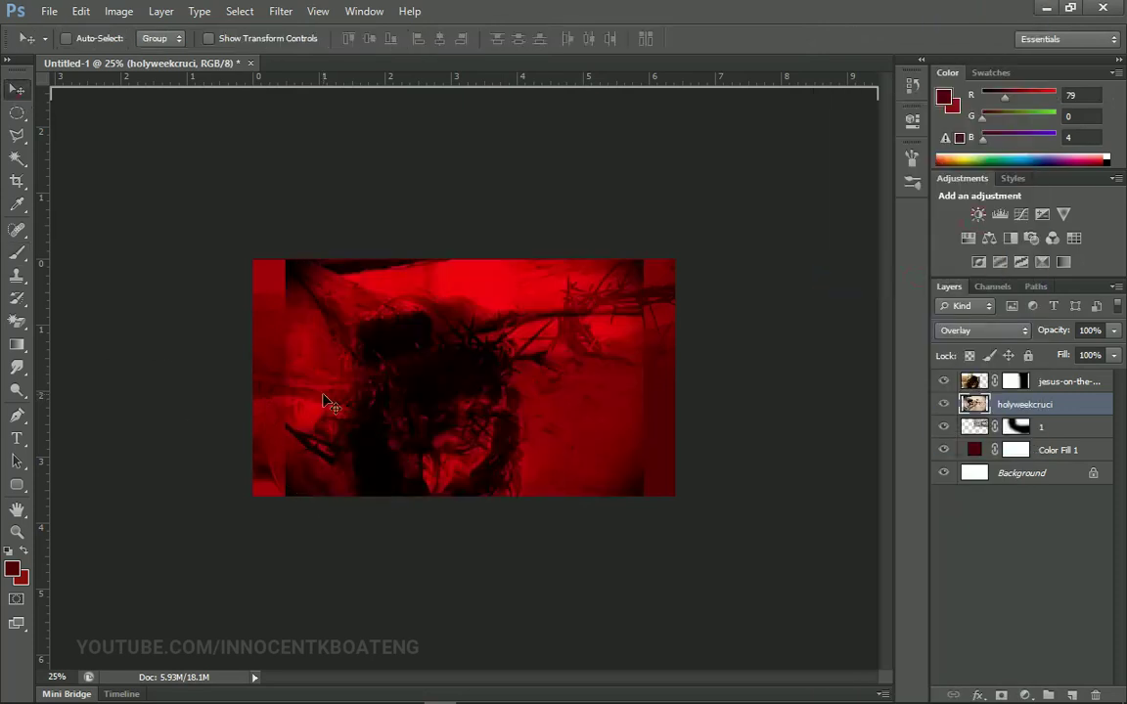
Step: Scale the holyweekcruci layer to about 76% and shift it up and right
key(ctrl+t)
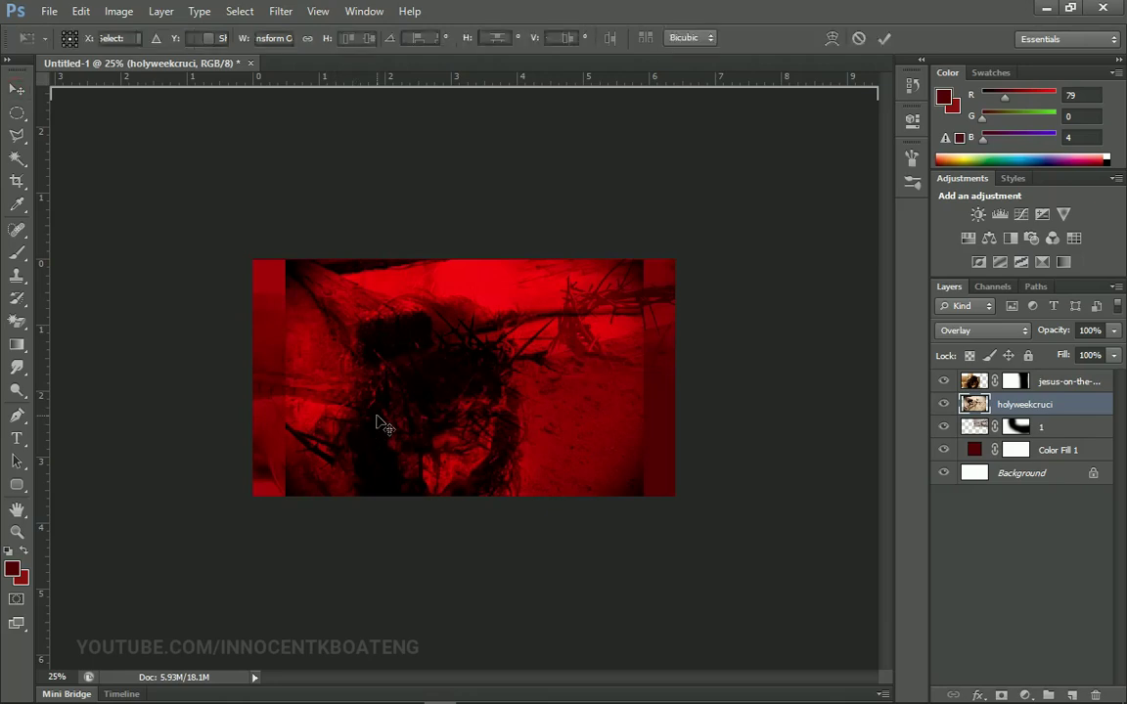
drag(643, 262, 601, 289)
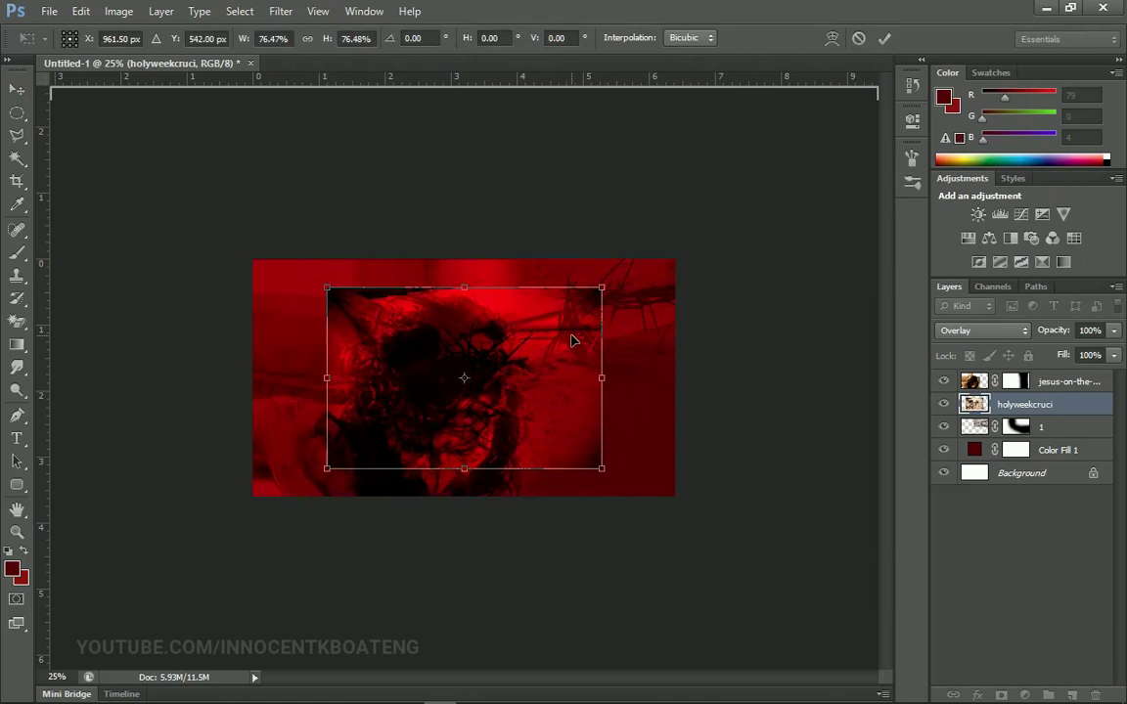
key(Return)
drag(508, 371, 624, 299)
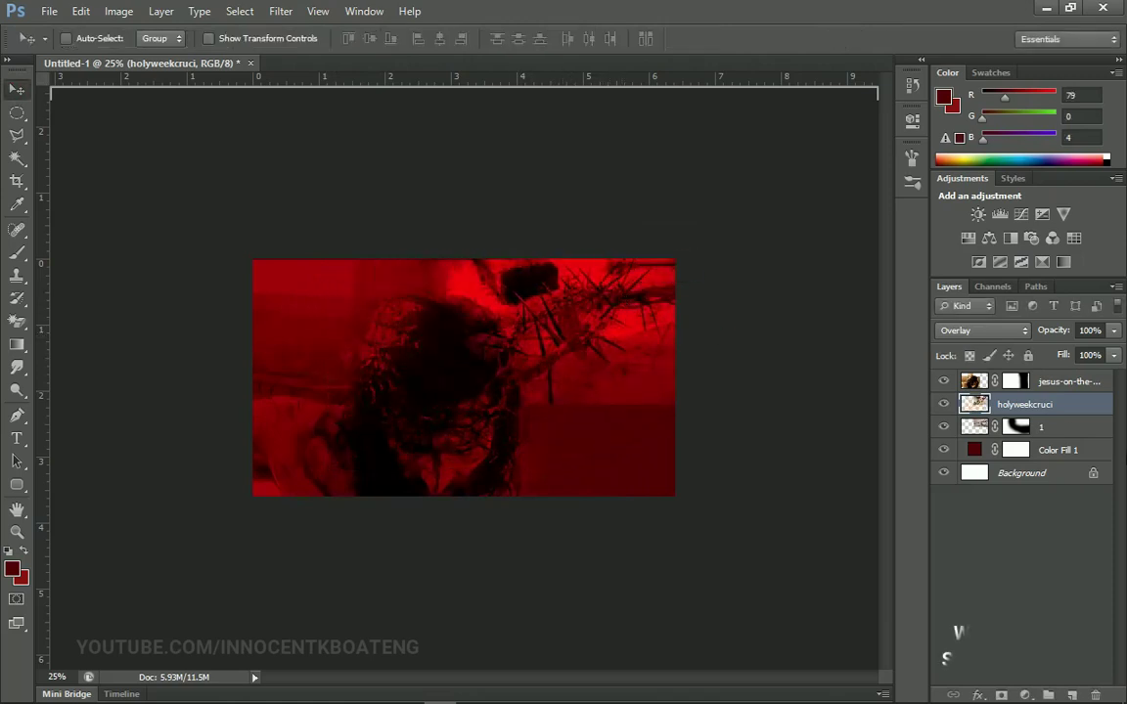
Step: Add a mask to holyweekcruci and paint out its upper left in black
click(1001, 695)
key(b)
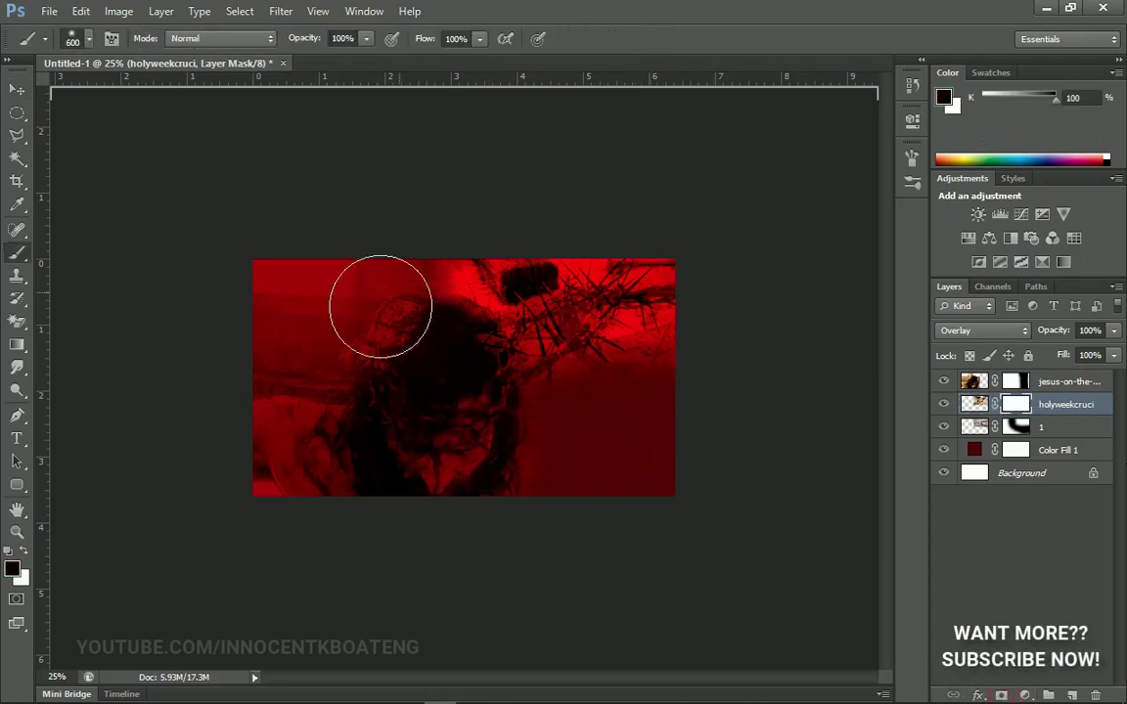
mouse_move(389, 269)
mouse_down()
mouse_move(365, 297)
mouse_move(308, 283)
mouse_up()
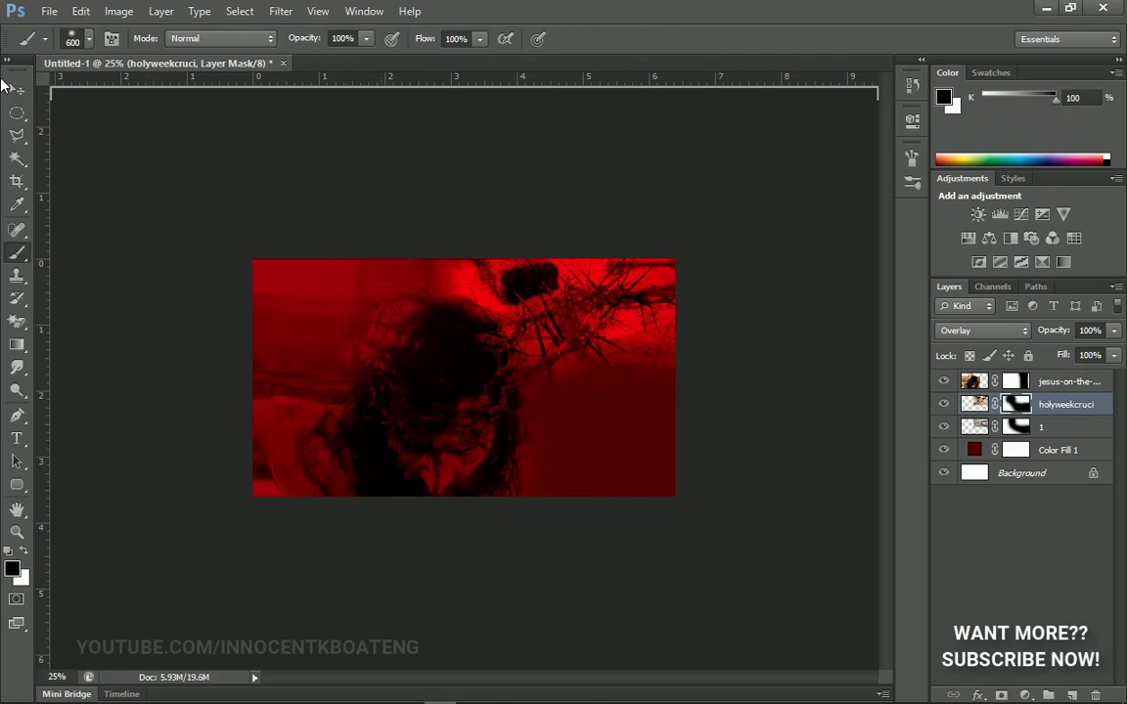
key(v)
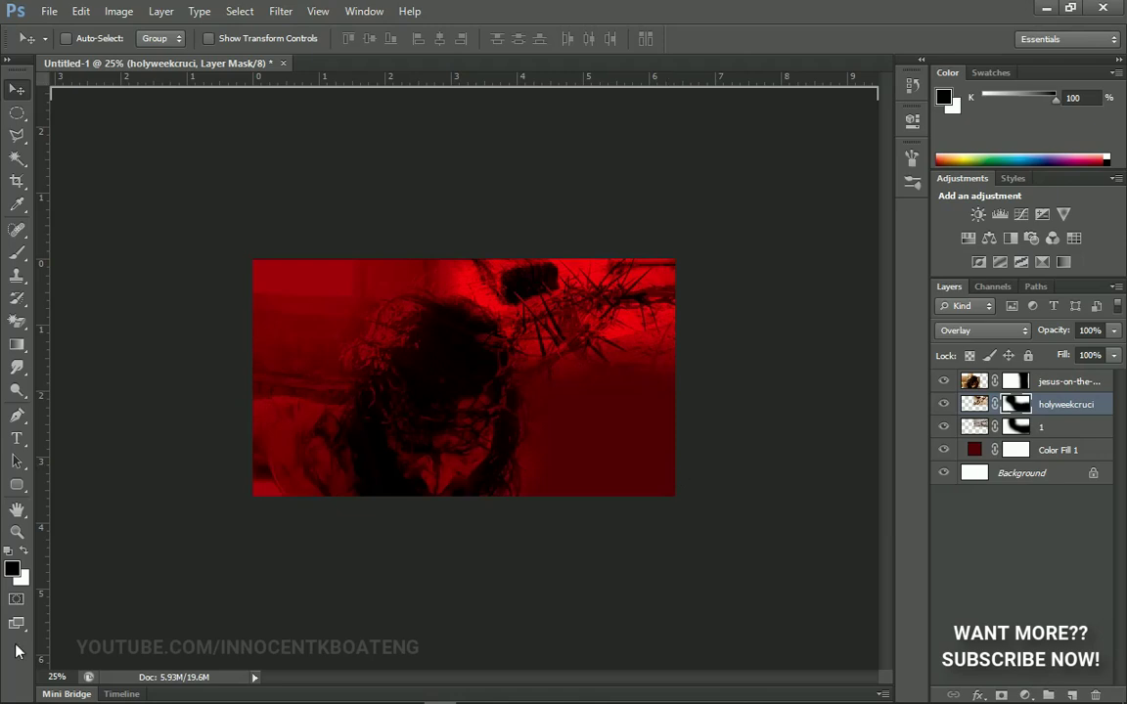
Step: Add white 'GOOD FIRDAY' text on the poster in the Helvetica Inserat font
click(16, 438)
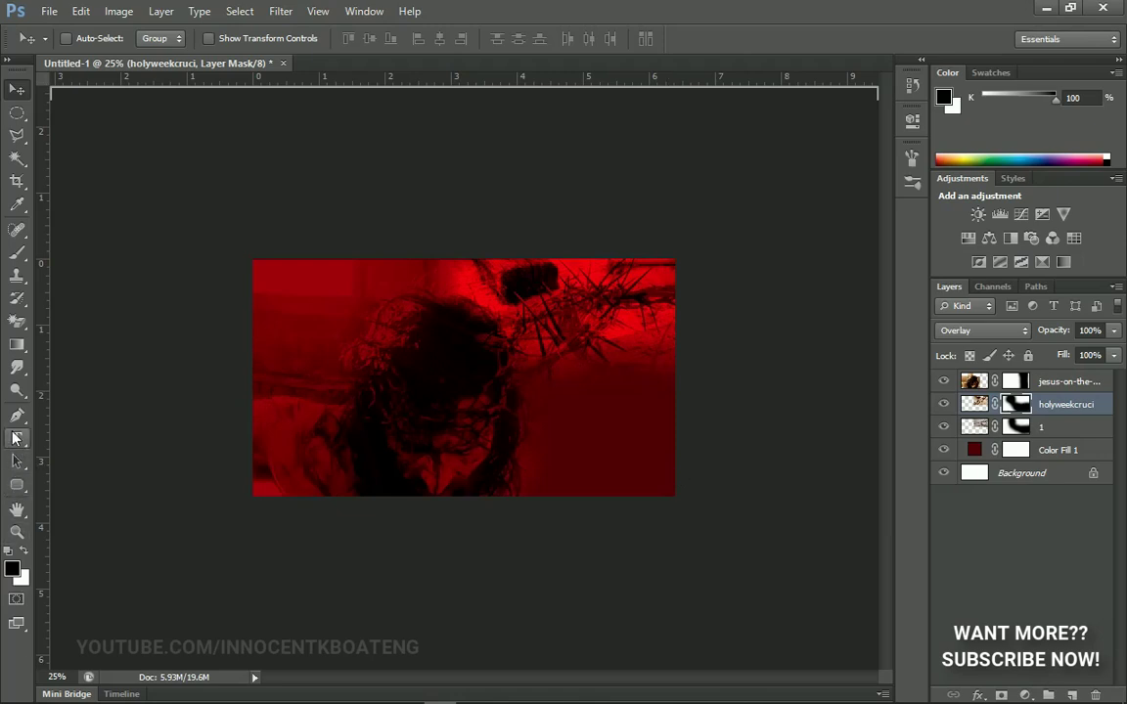
click(546, 420)
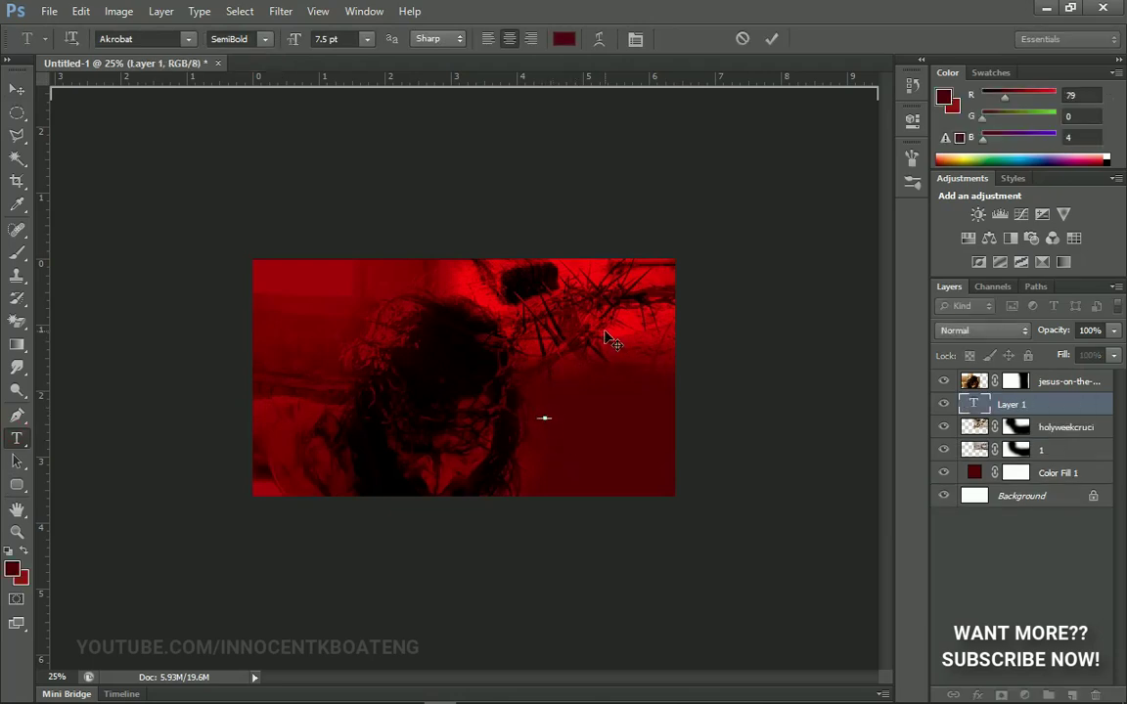
key(ctrl+a)
click(142, 40)
text(helvetica)
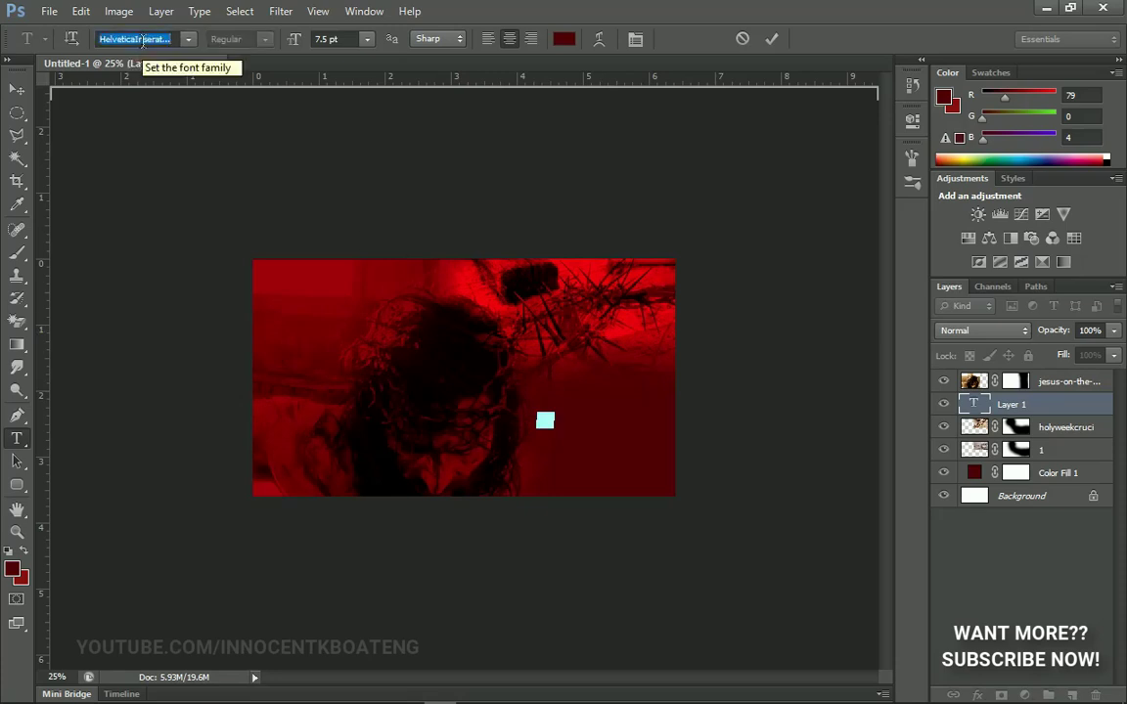
key(Return)
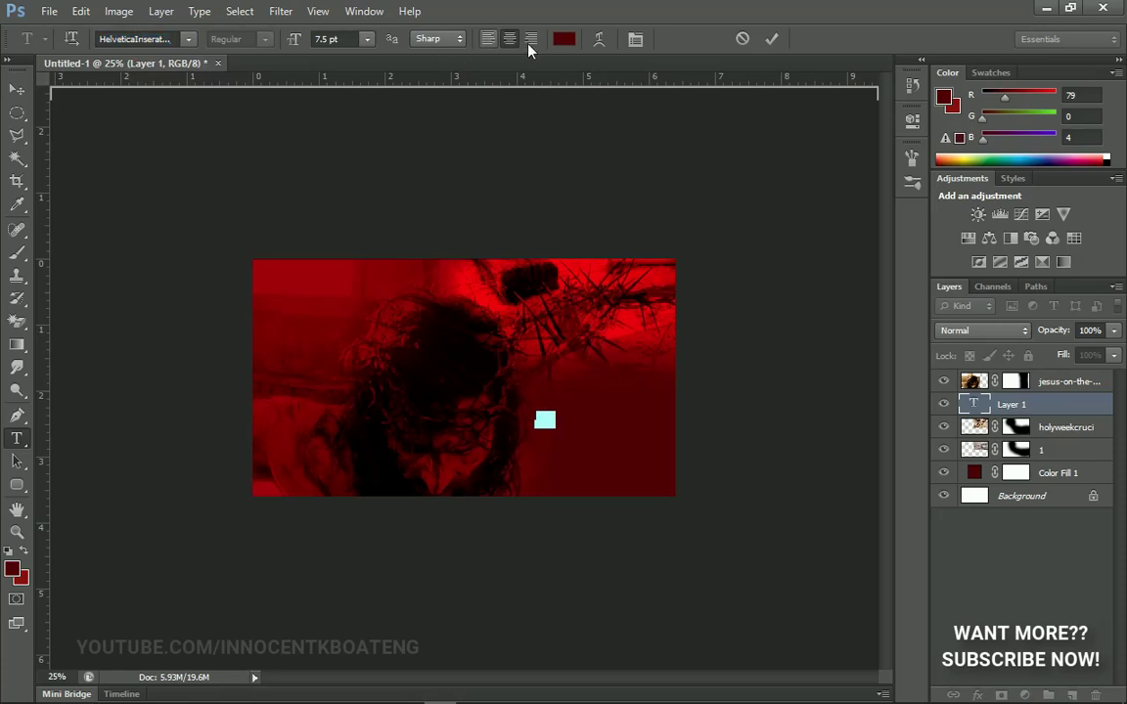
click(564, 39)
drag(675, 416, 596, 203)
click(1046, 300)
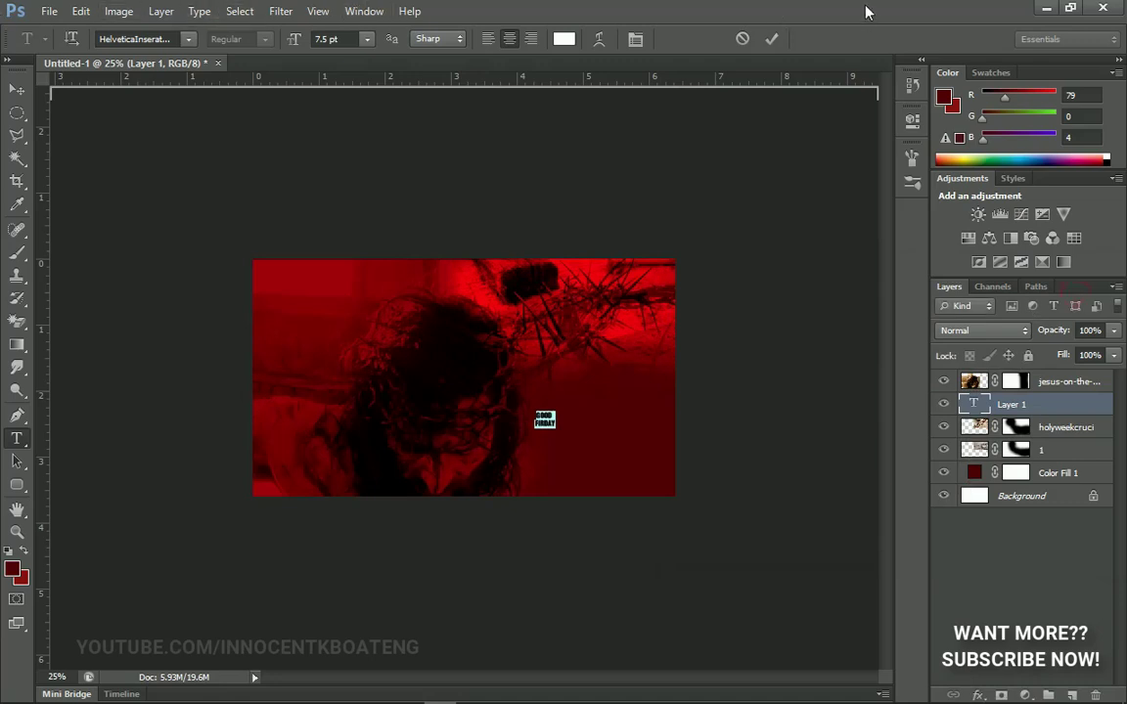
click(773, 39)
Step: Scale the GOOD FIRDAY title up to about 45 pt
key(v)
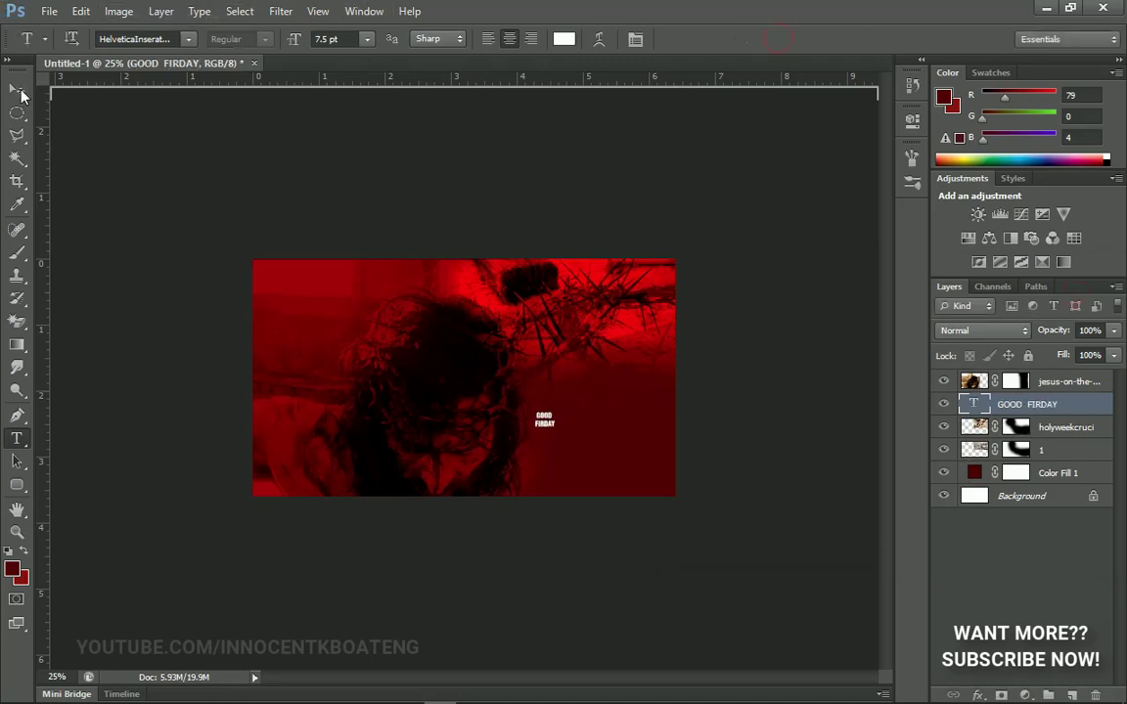
key(ctrl+t)
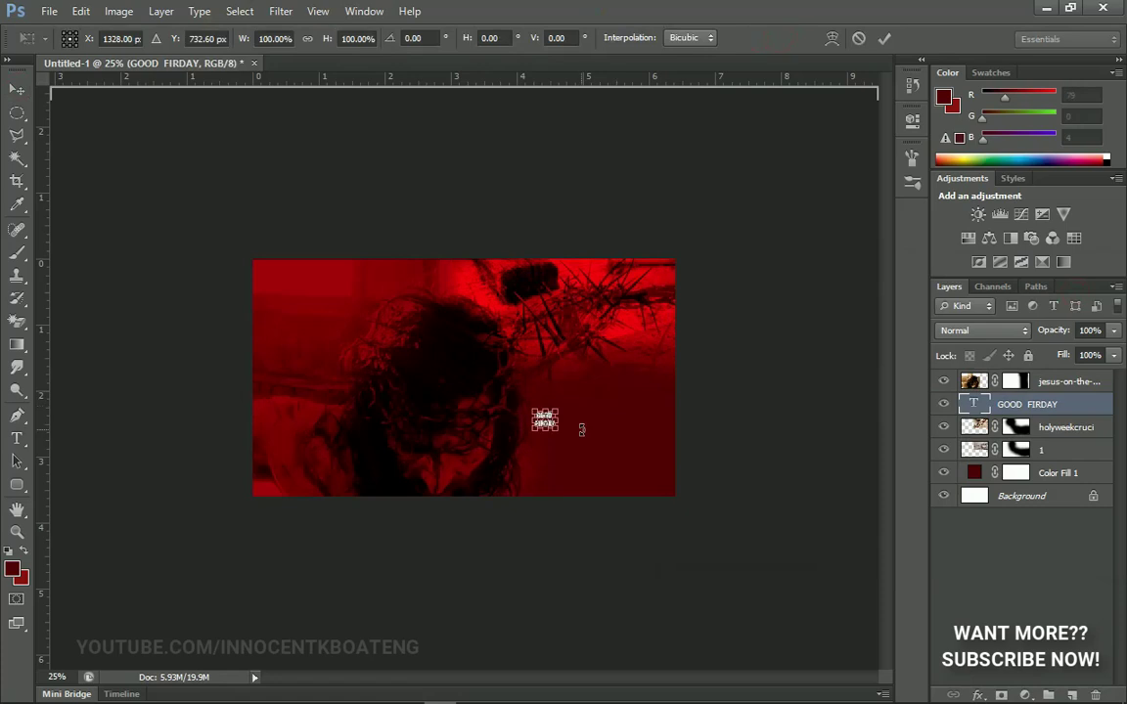
drag(563, 437, 622, 468)
key(Return)
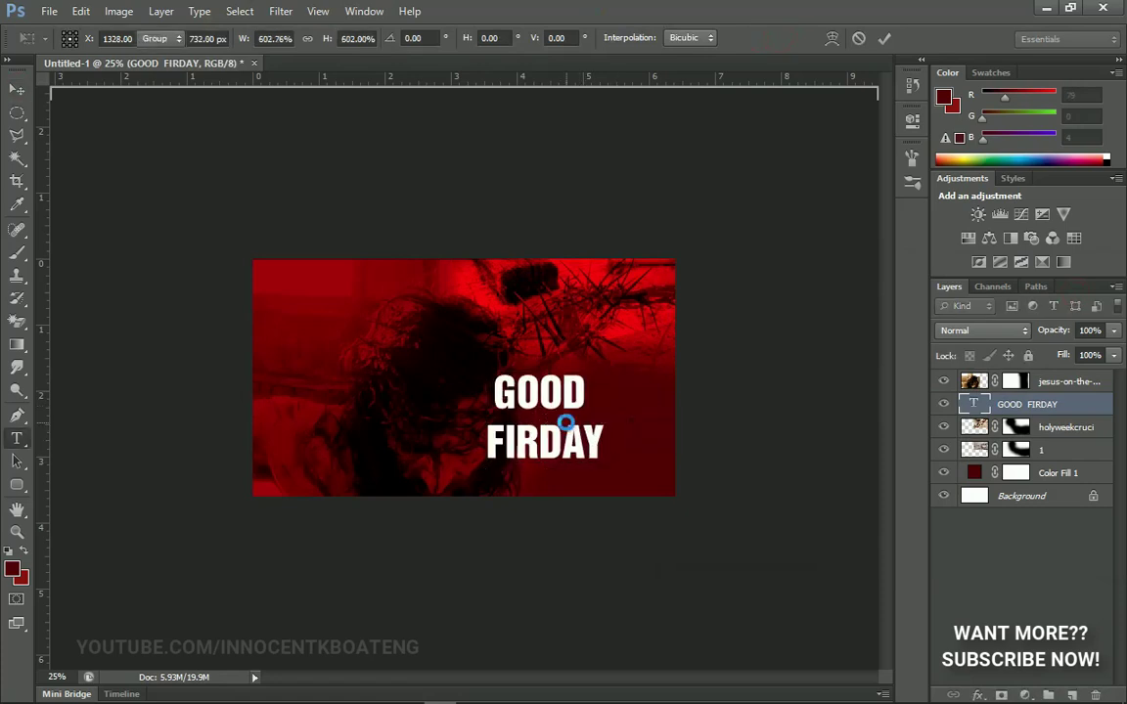
Step: Tighten the title's leading in the Character panel so the two lines sit closer
key(t)
click(565, 421)
key(ctrl+a)
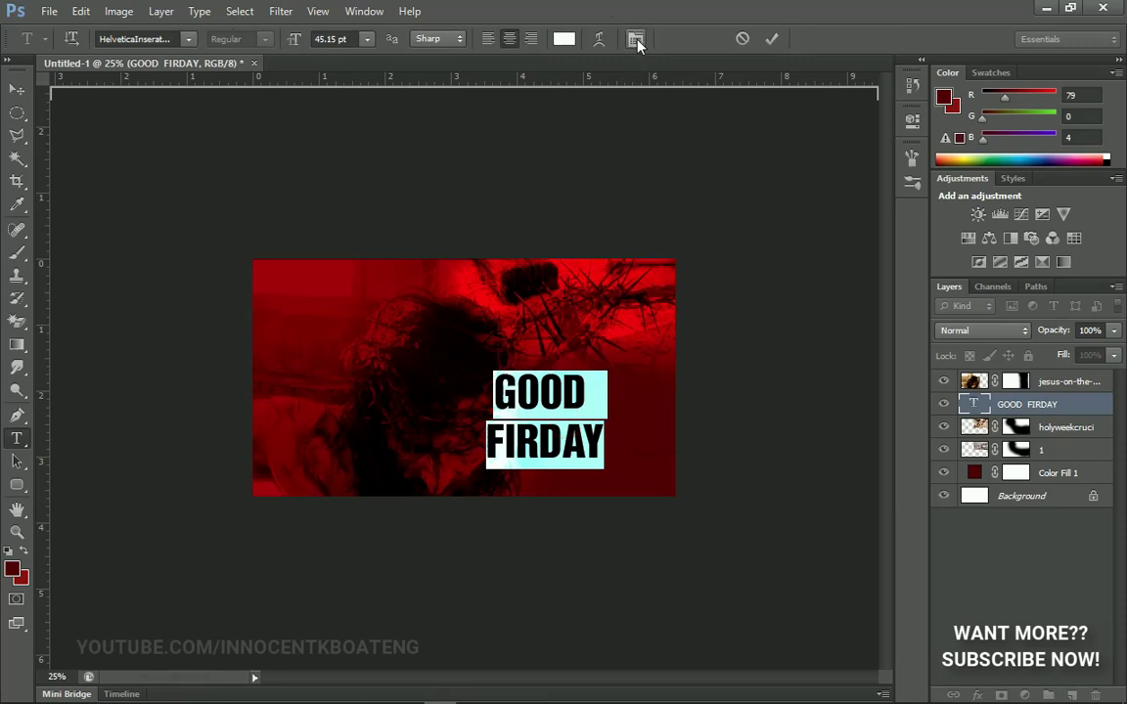
click(636, 39)
click(685, 252)
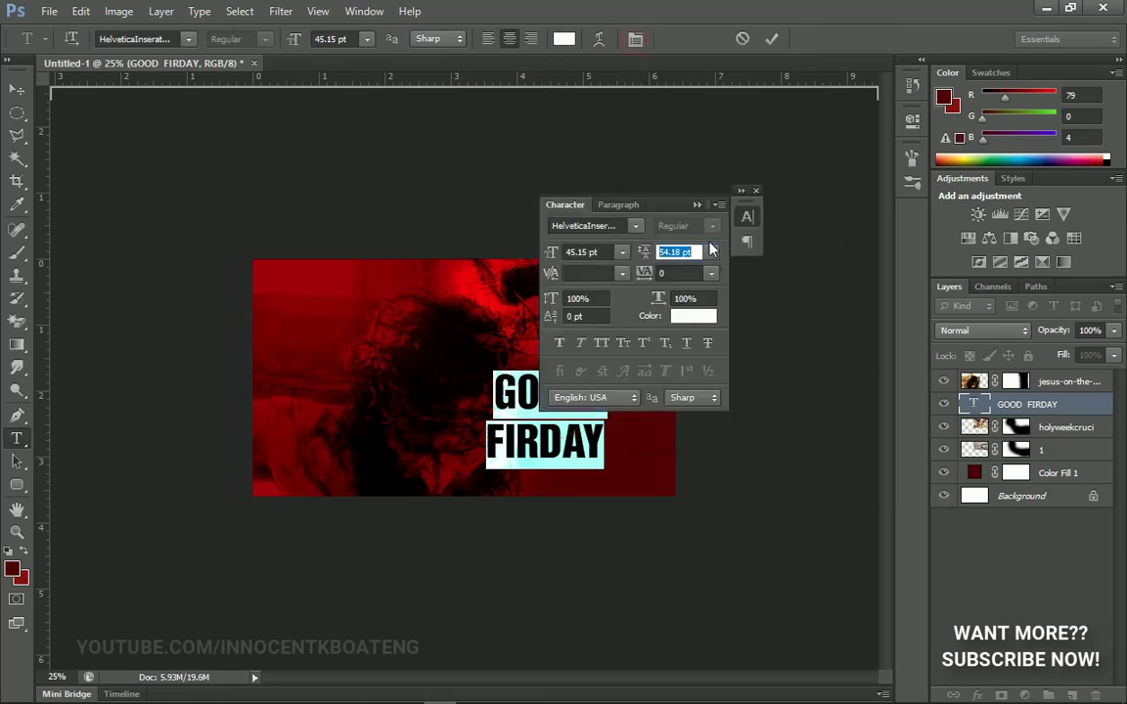
drag(653, 255, 637, 250)
click(755, 192)
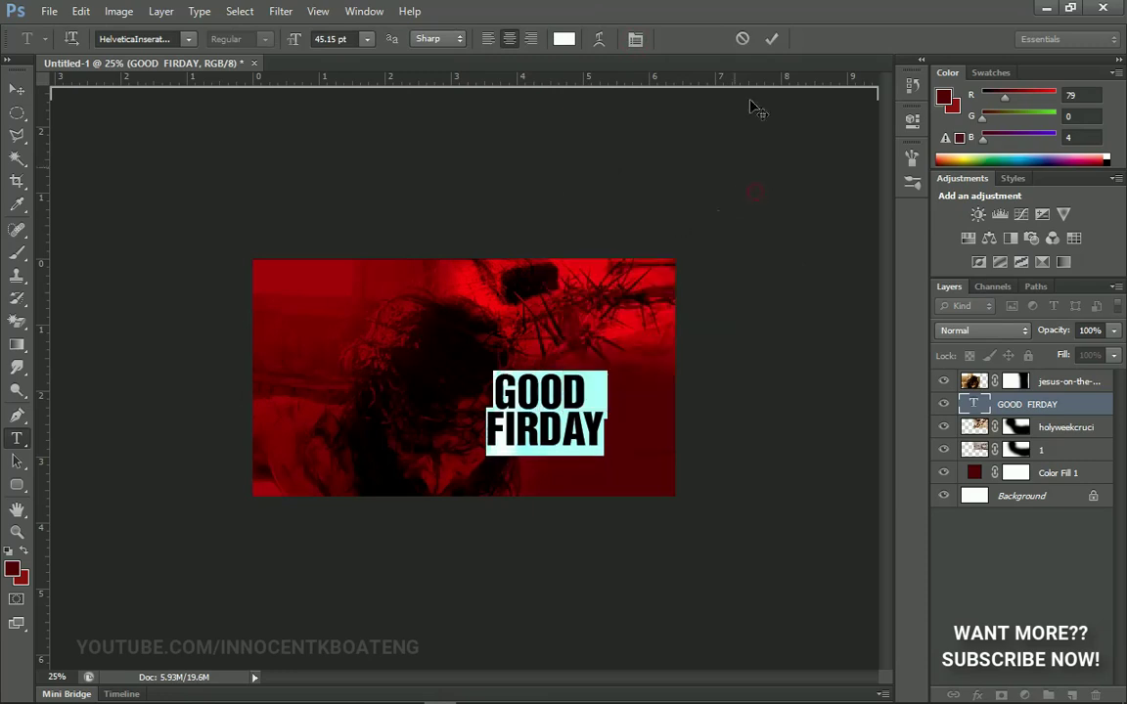
click(772, 39)
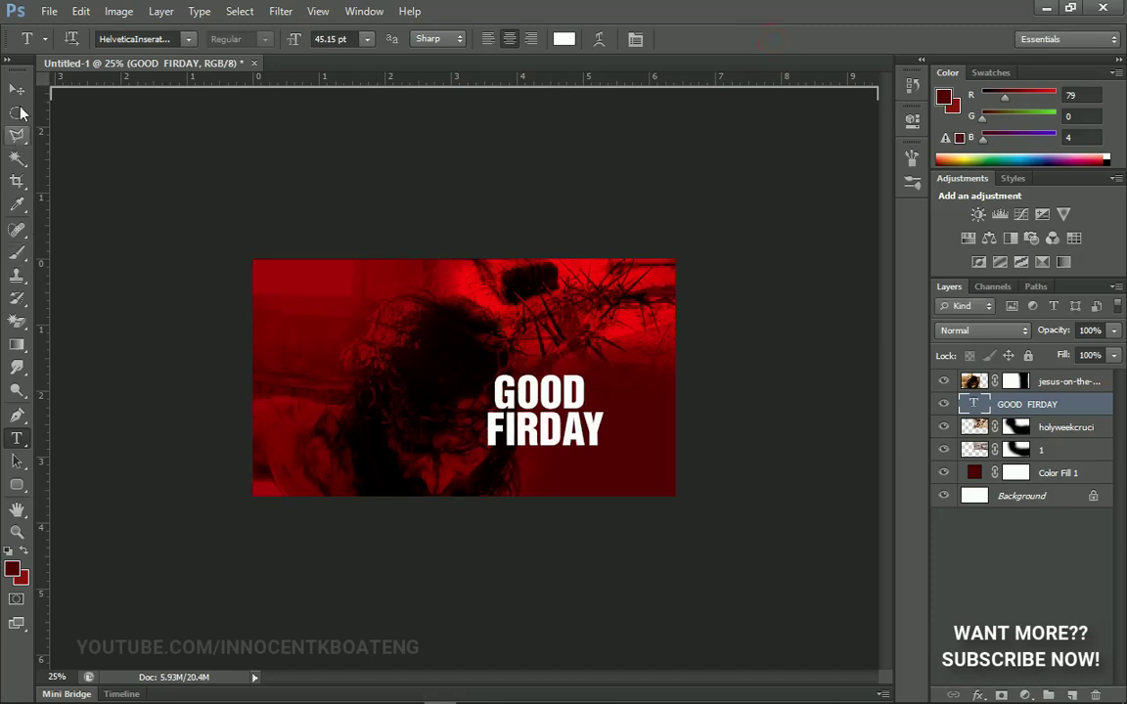
Step: Shift the title up and right and give it a Multiply drop shadow, 75% opacity, 5 px distance, 70 px size
click(17, 89)
drag(592, 468, 647, 450)
right_click(1027, 404)
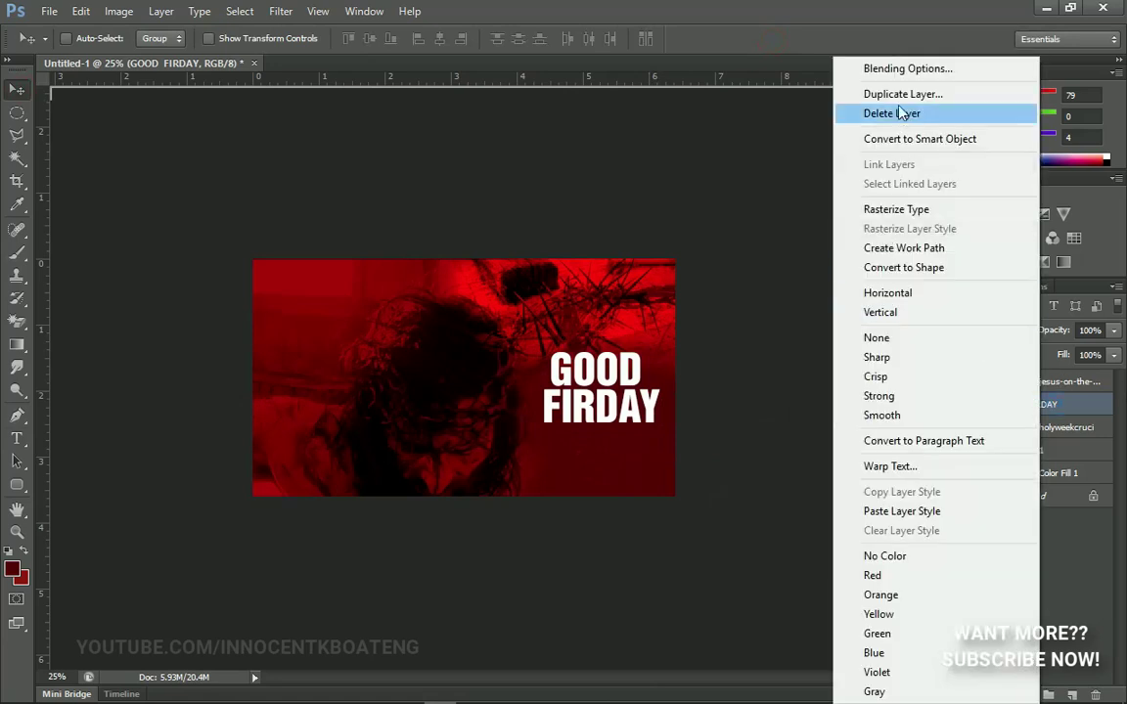
click(821, 65)
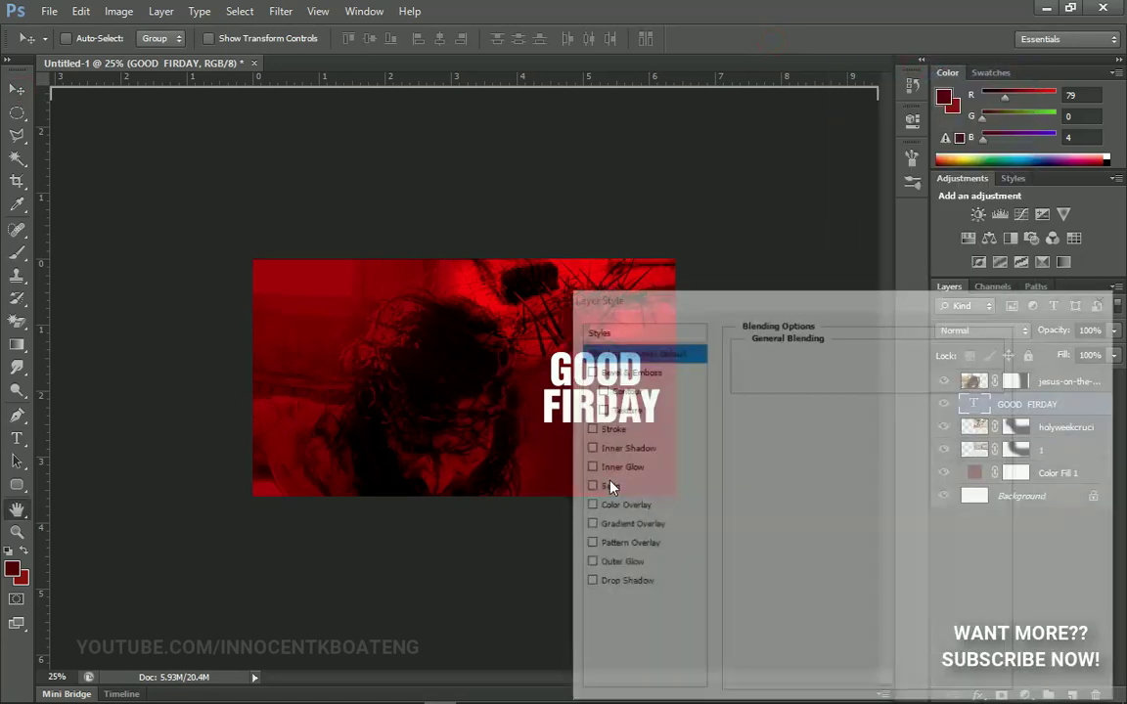
click(624, 584)
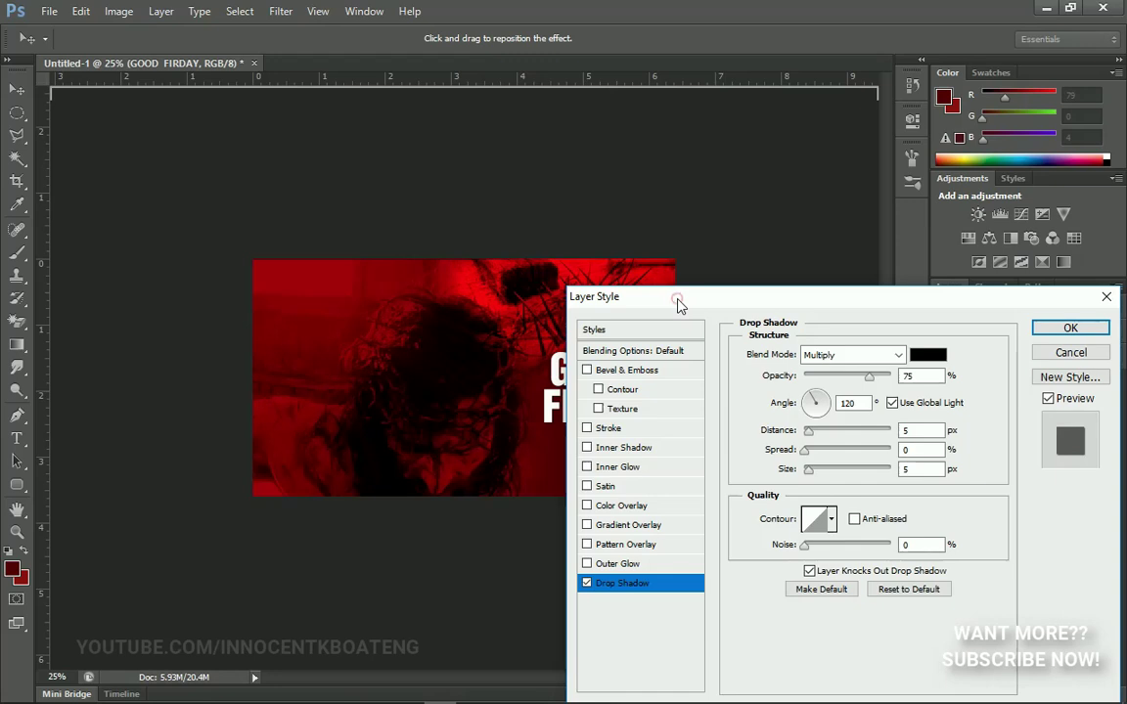
drag(680, 303, 842, 231)
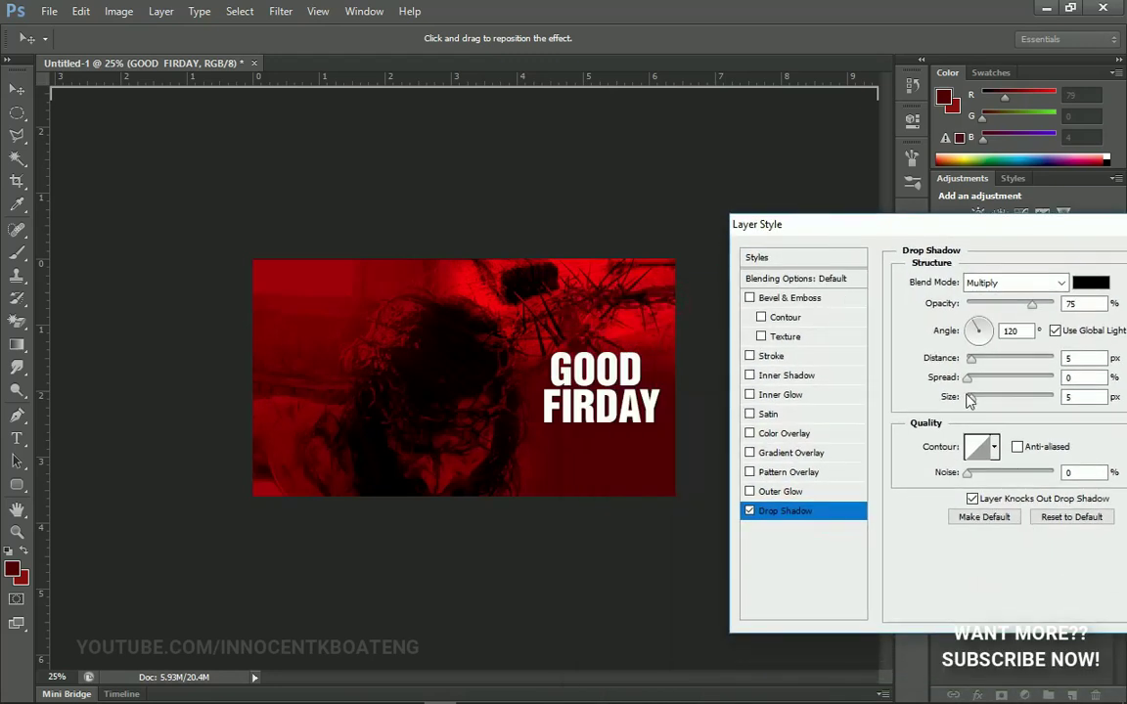
drag(975, 403, 996, 409)
drag(976, 231, 662, 244)
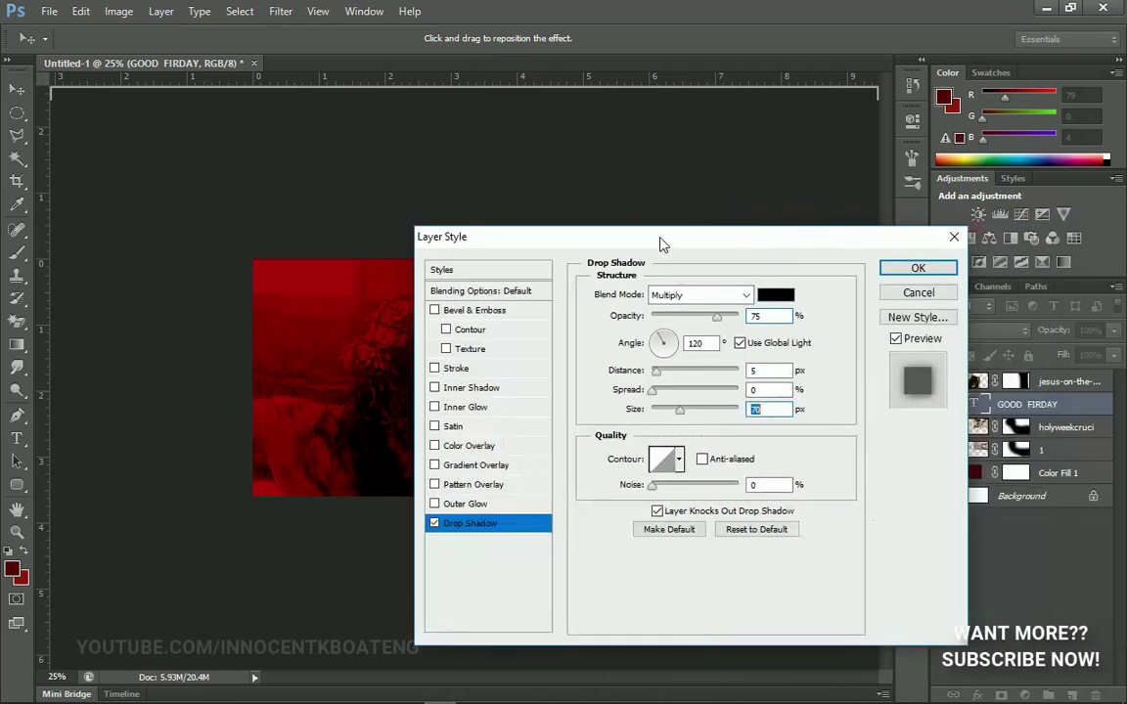
click(910, 269)
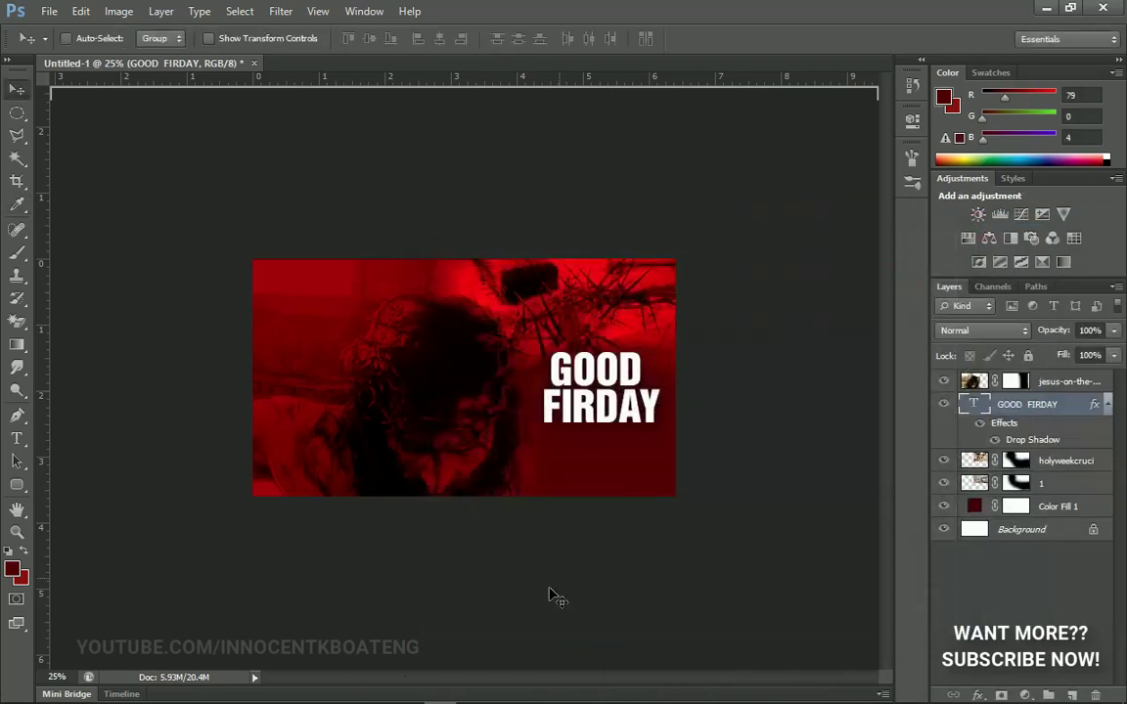
click(1107, 404)
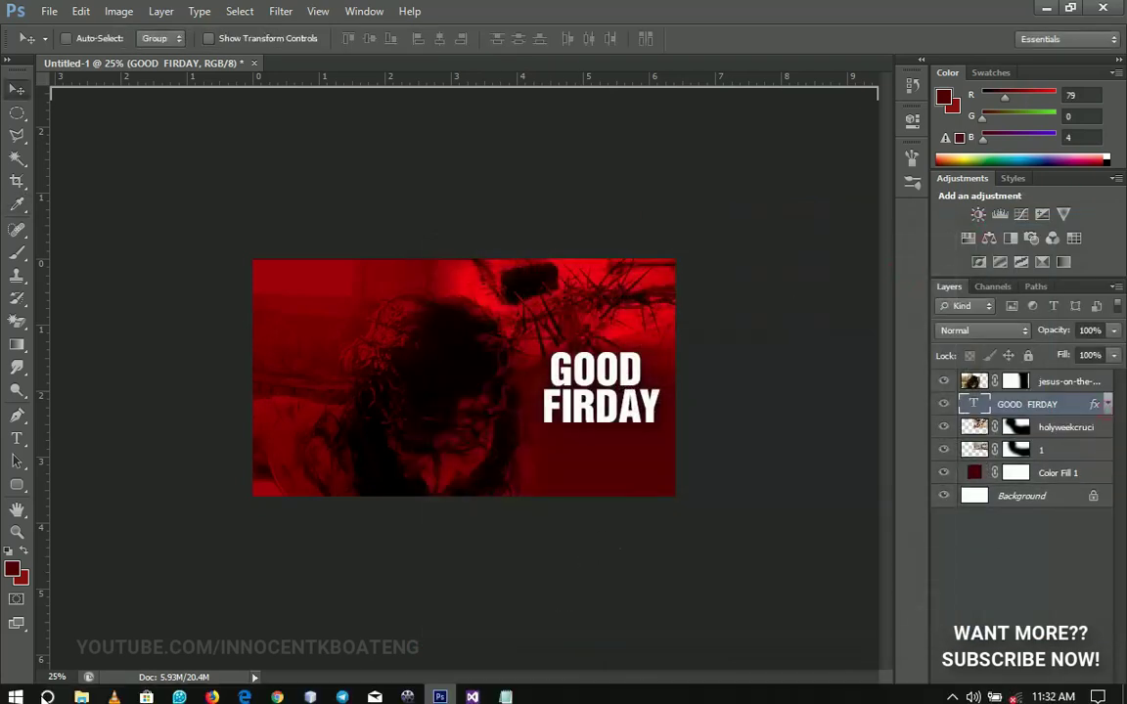
Step: Place the realistic_blood_dripping image, move its layer below the title, and rasterize it
click(442, 693)
drag(494, 202, 676, 450)
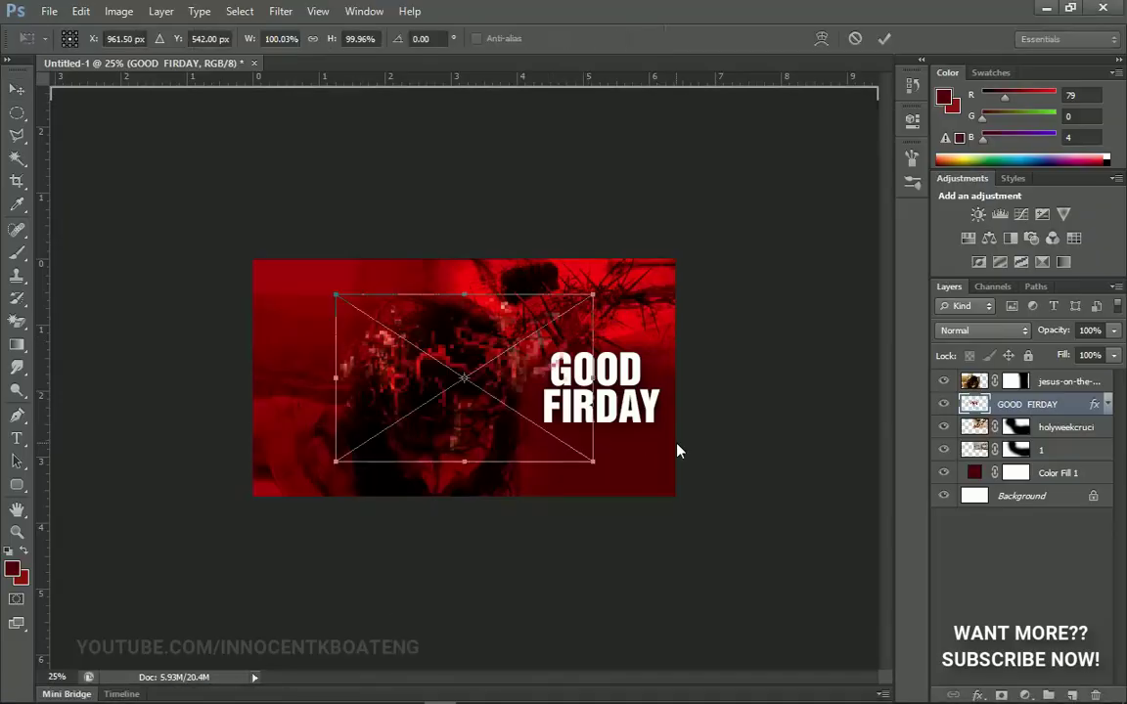
key(Return)
drag(1040, 409, 1039, 434)
right_click(1038, 435)
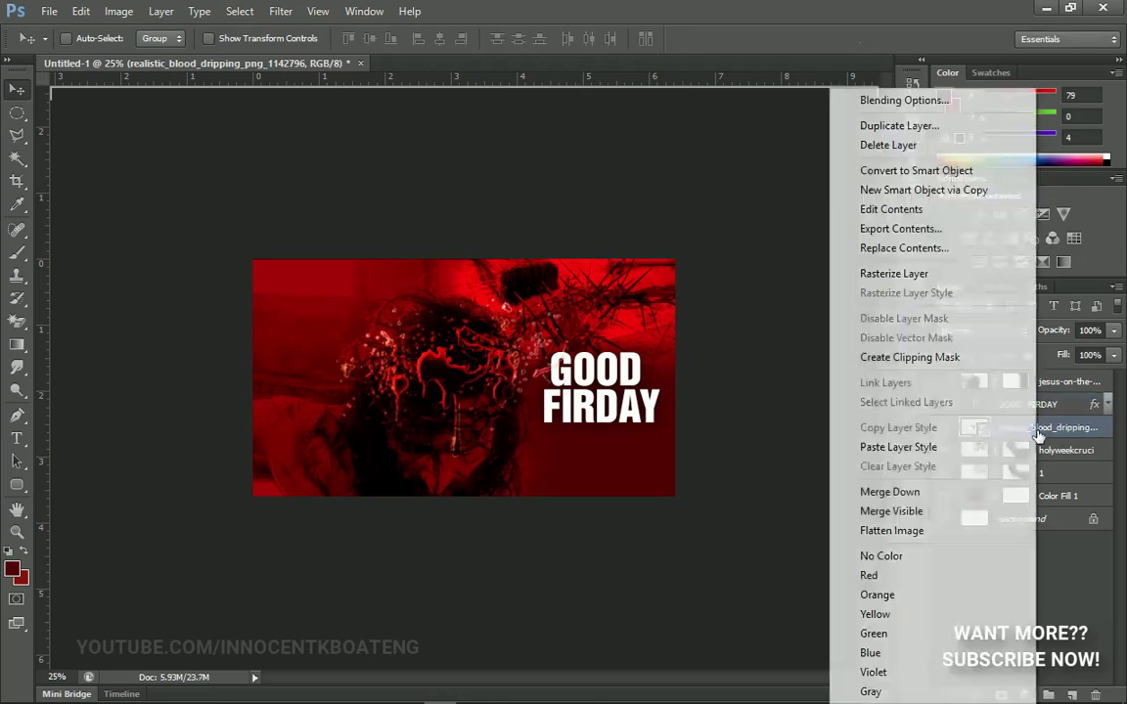
click(890, 273)
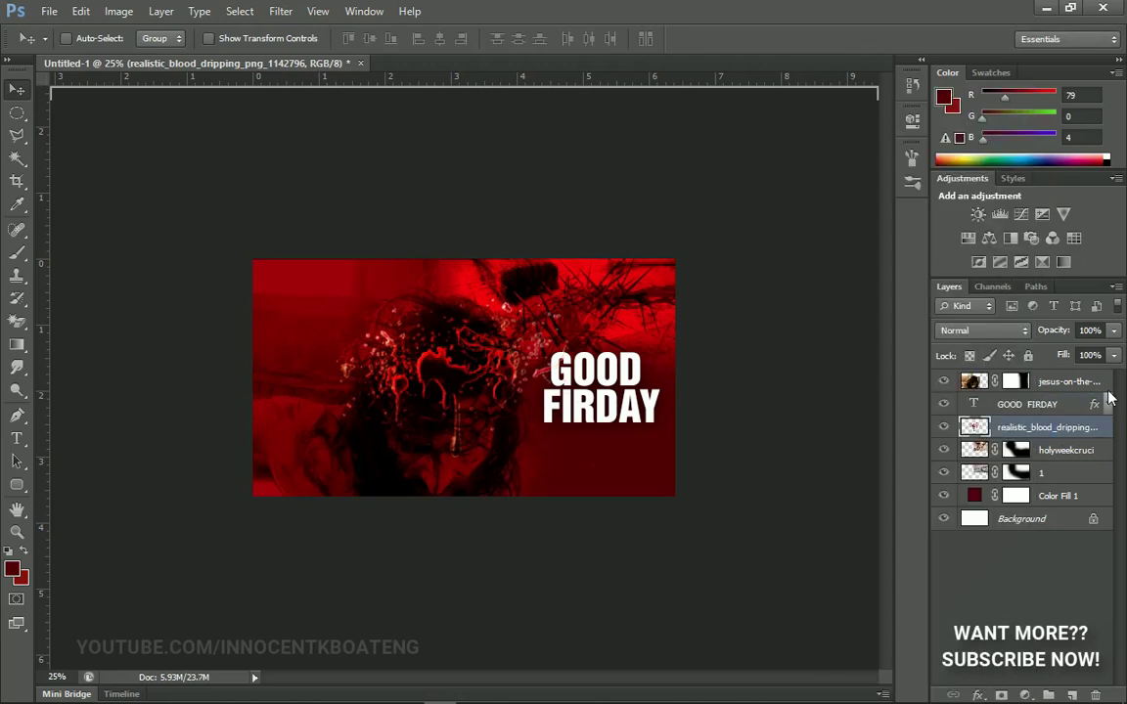
Step: Set the blood layer to Overlay blending and shrink it under the lettering
click(998, 334)
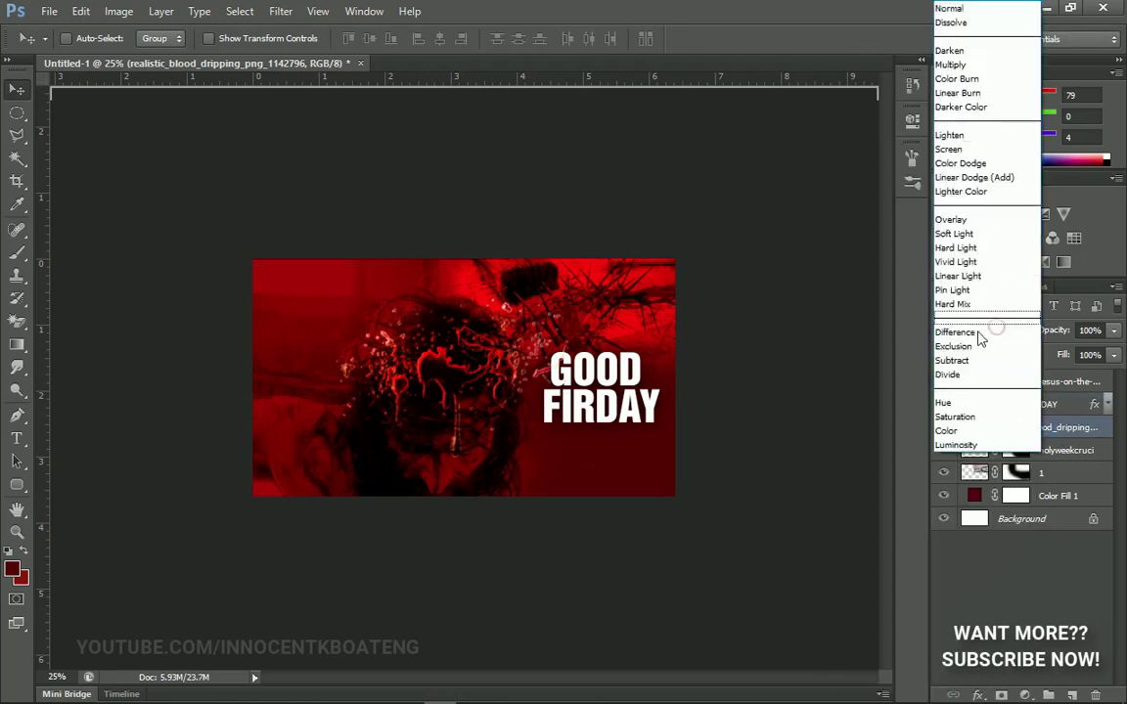
click(962, 229)
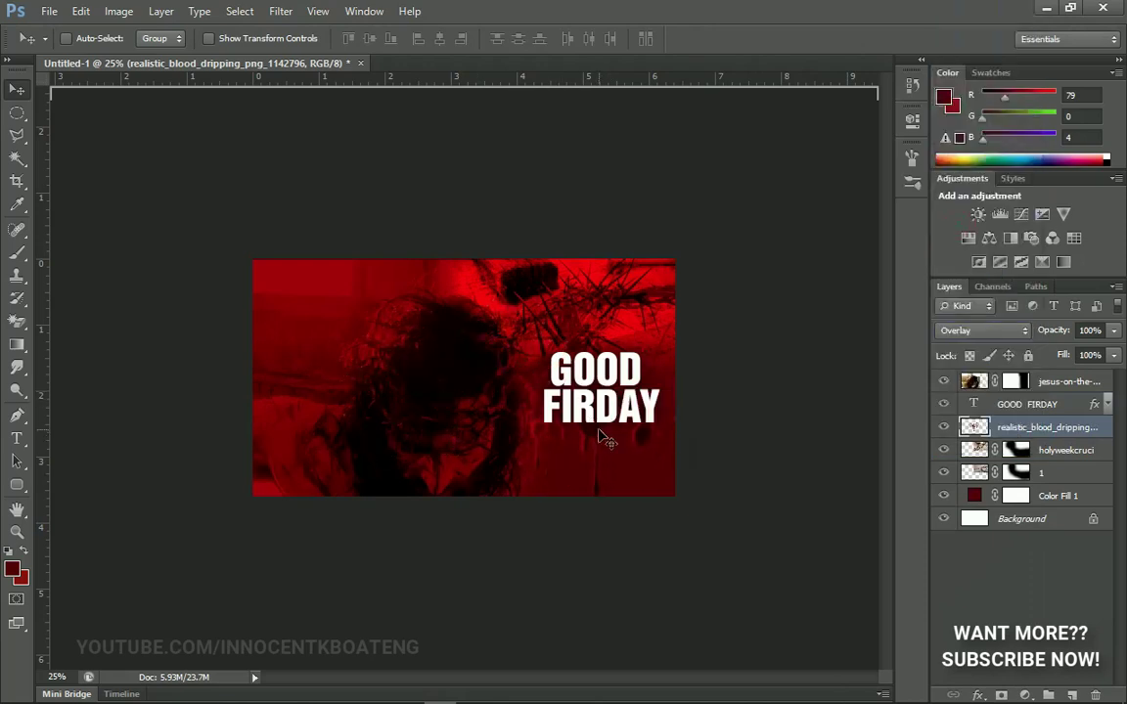
key(ctrl+t)
drag(707, 345, 636, 434)
key(Return)
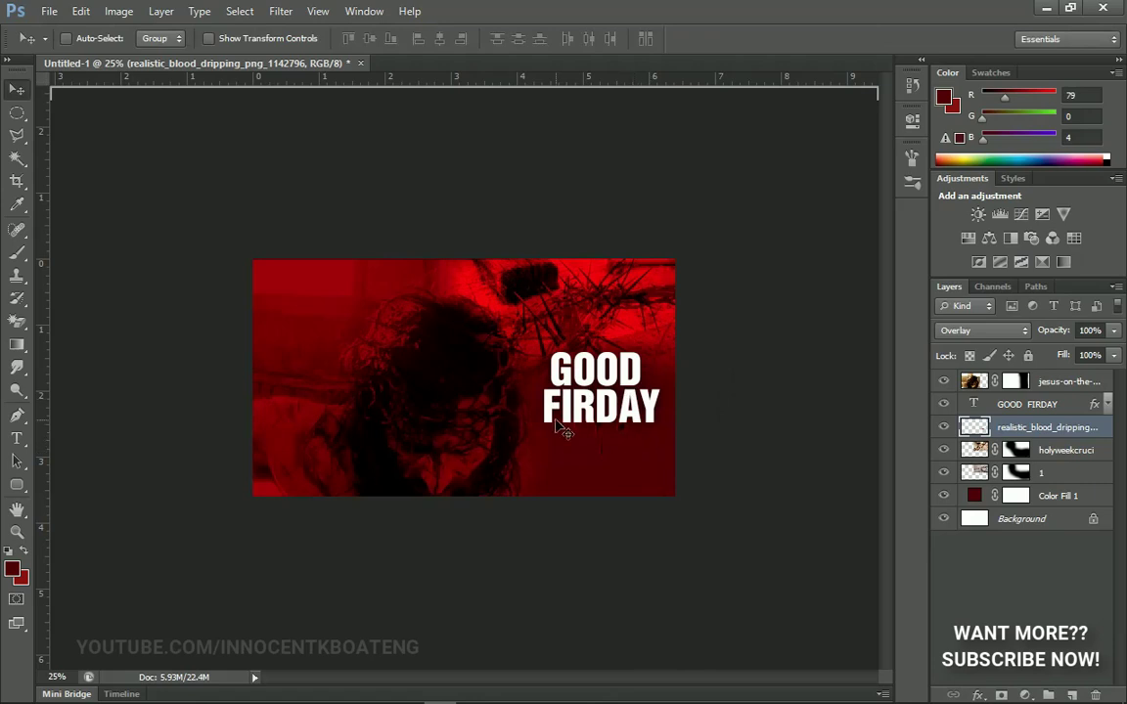
Step: Zoom to 50% and draw a 566×260 px rounded rectangle below the title
key(z)
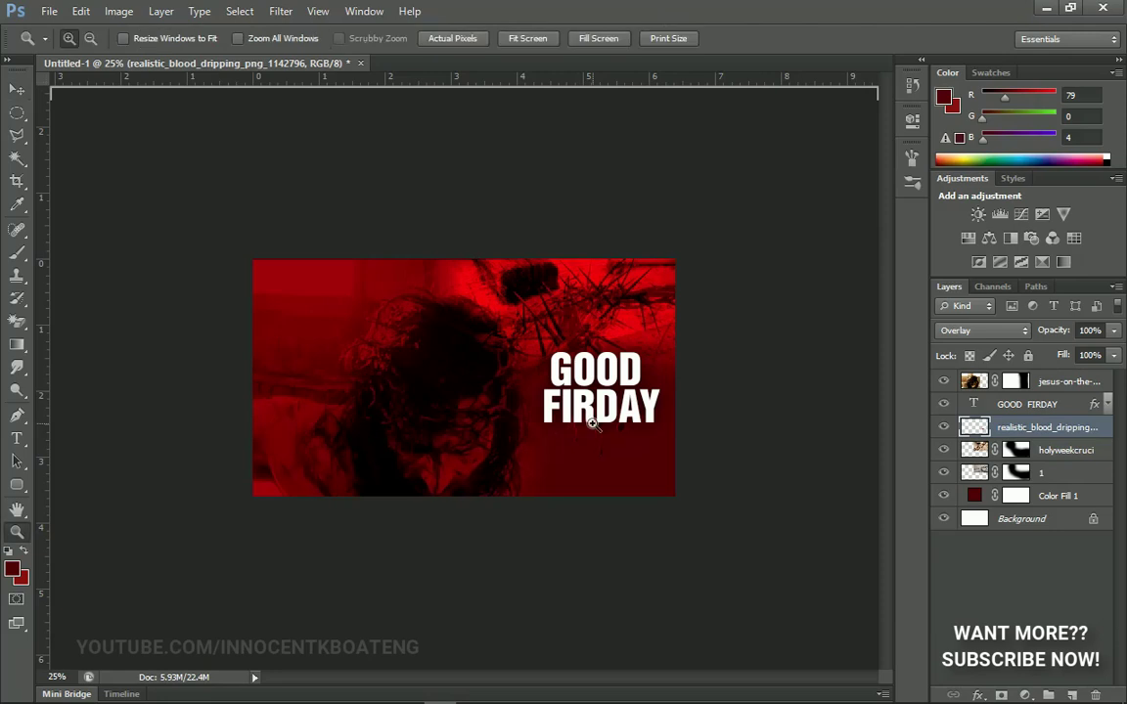
click(591, 425)
click(591, 426)
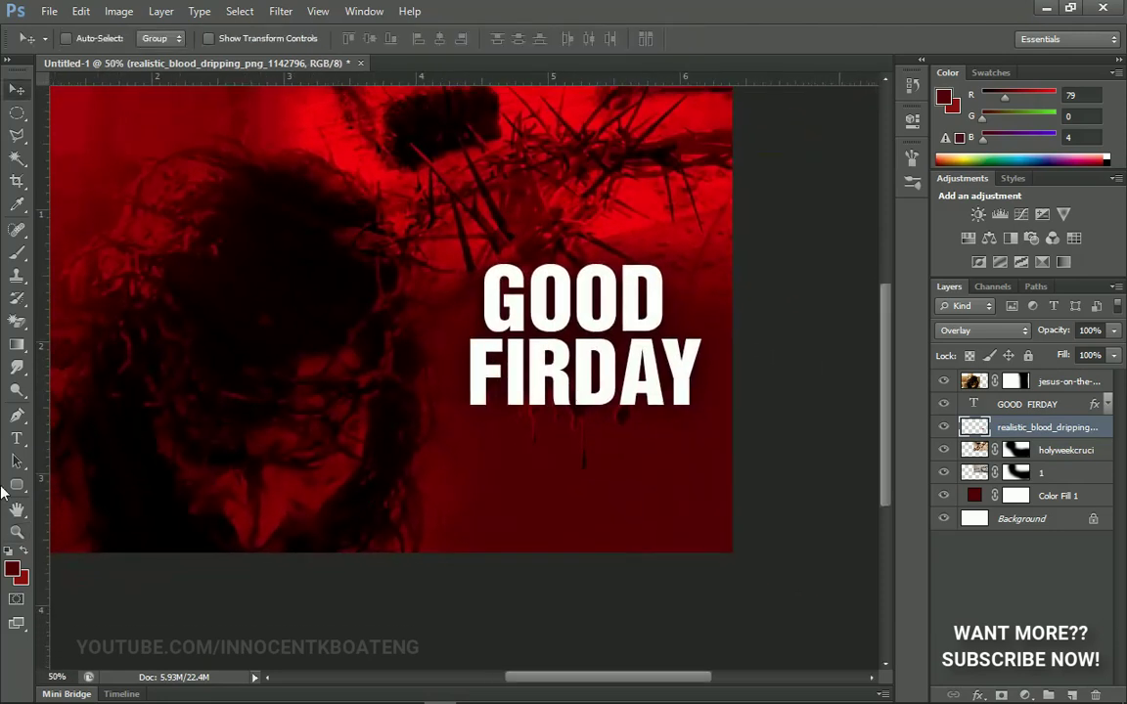
click(16, 485)
click(69, 499)
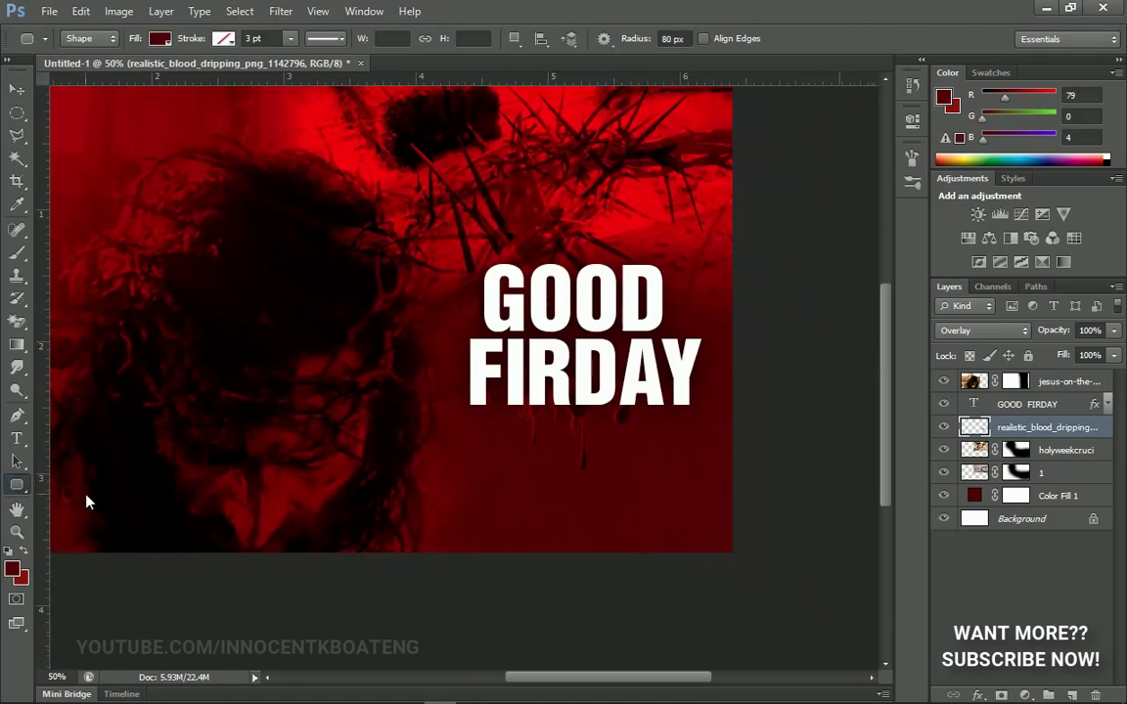
drag(453, 424, 701, 536)
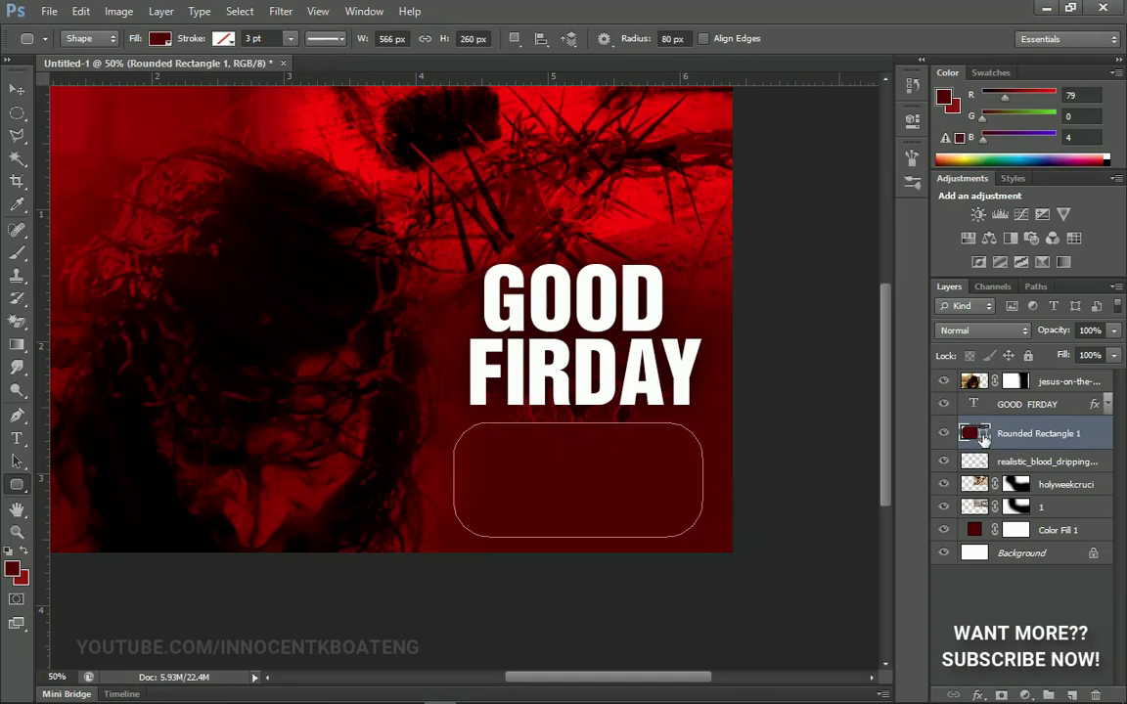
Step: Fill the rounded box with black at 20% opacity and bring up the hymn verse in Notepad
double_click(983, 433)
drag(700, 523, 573, 573)
click(1093, 293)
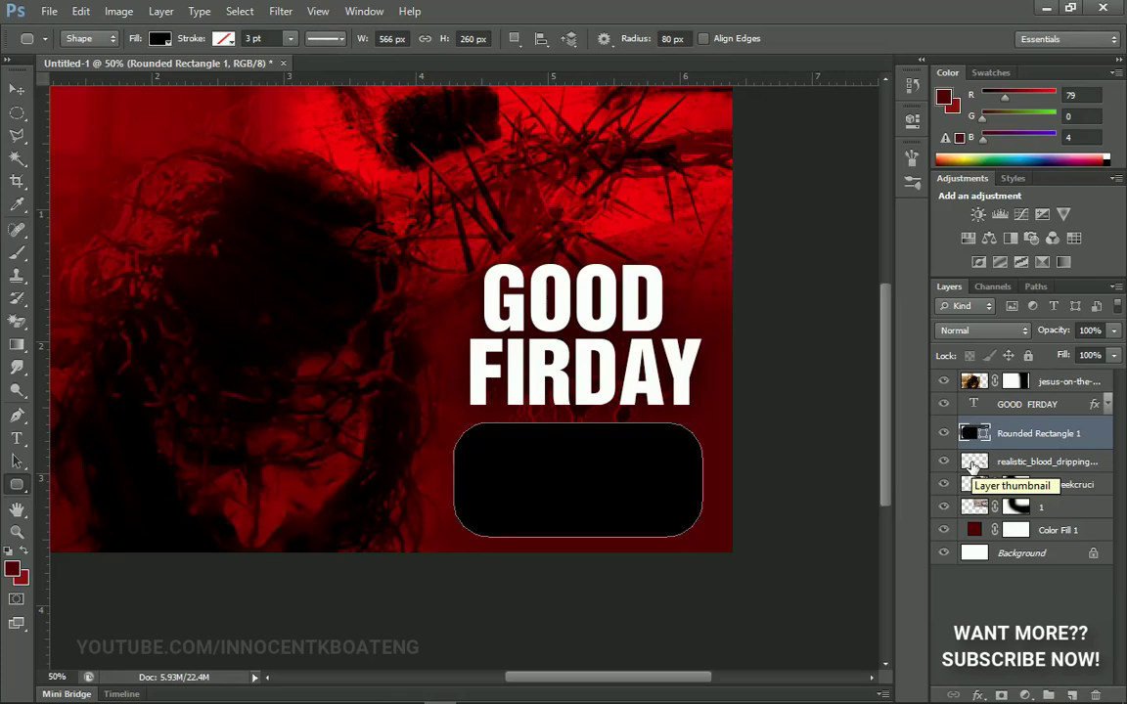
key(2)
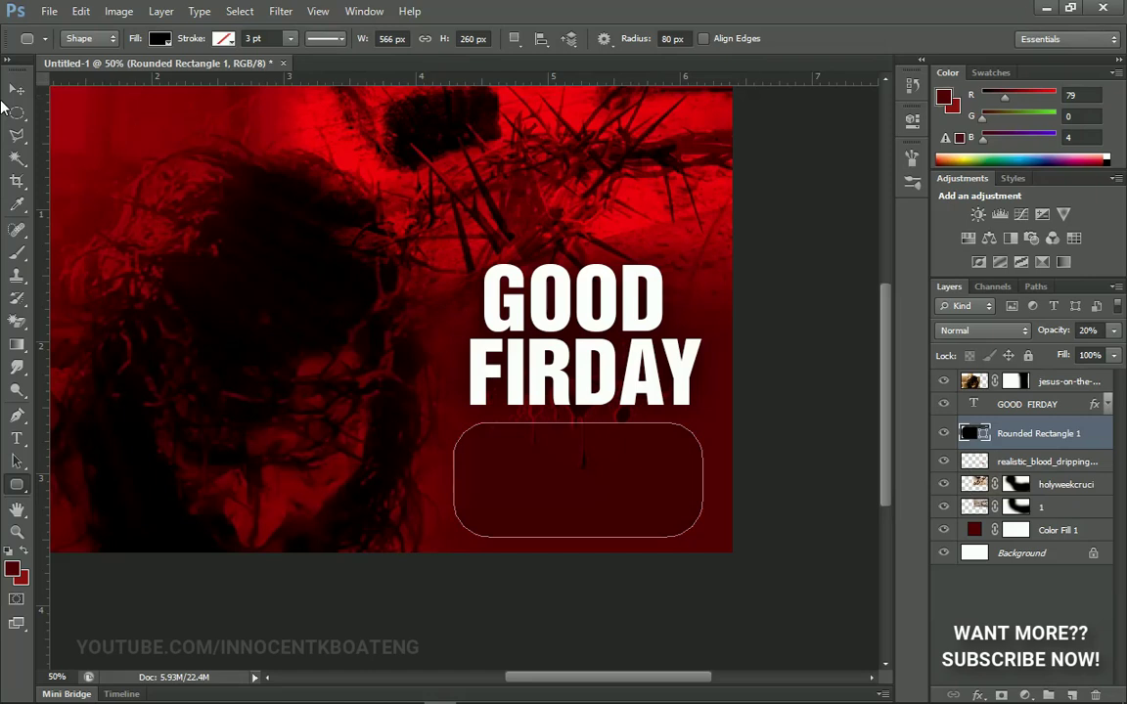
key(5)
key(v)
key(2)
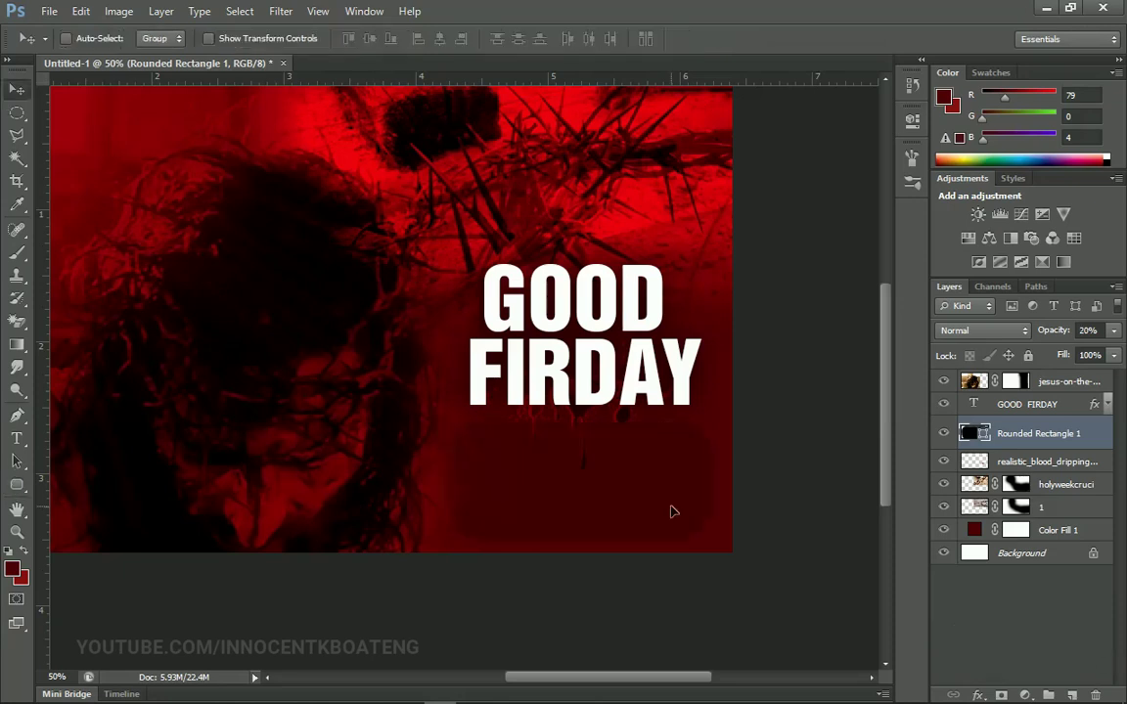
drag(448, 516, 437, 459)
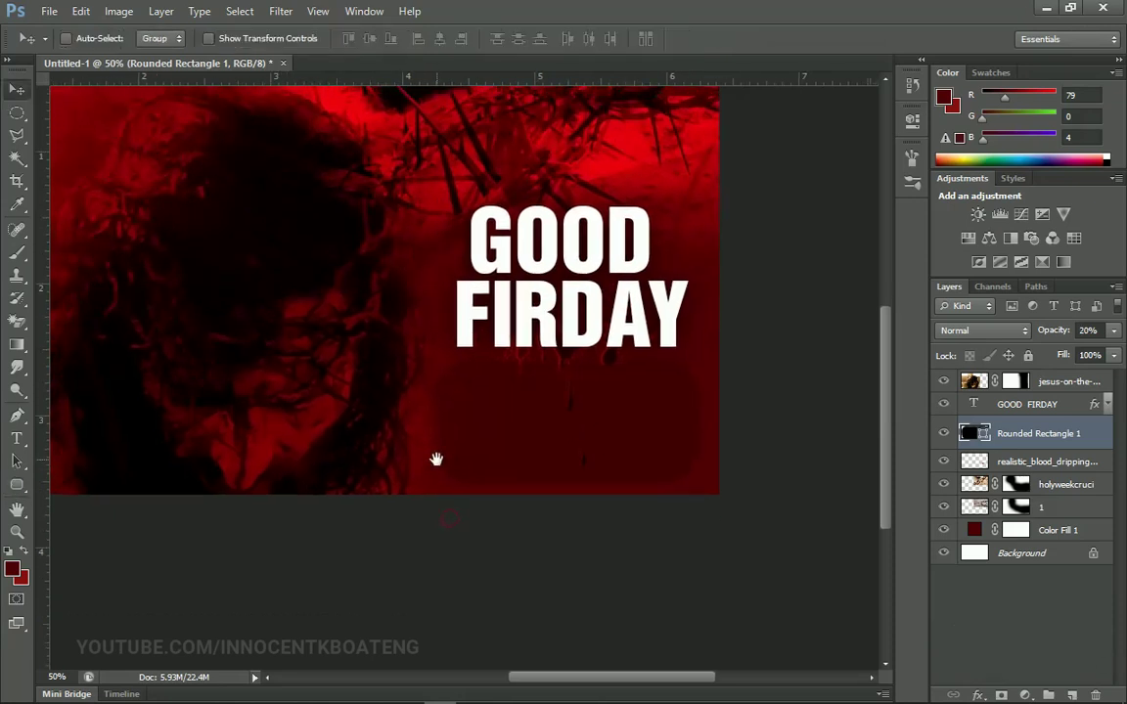
click(506, 694)
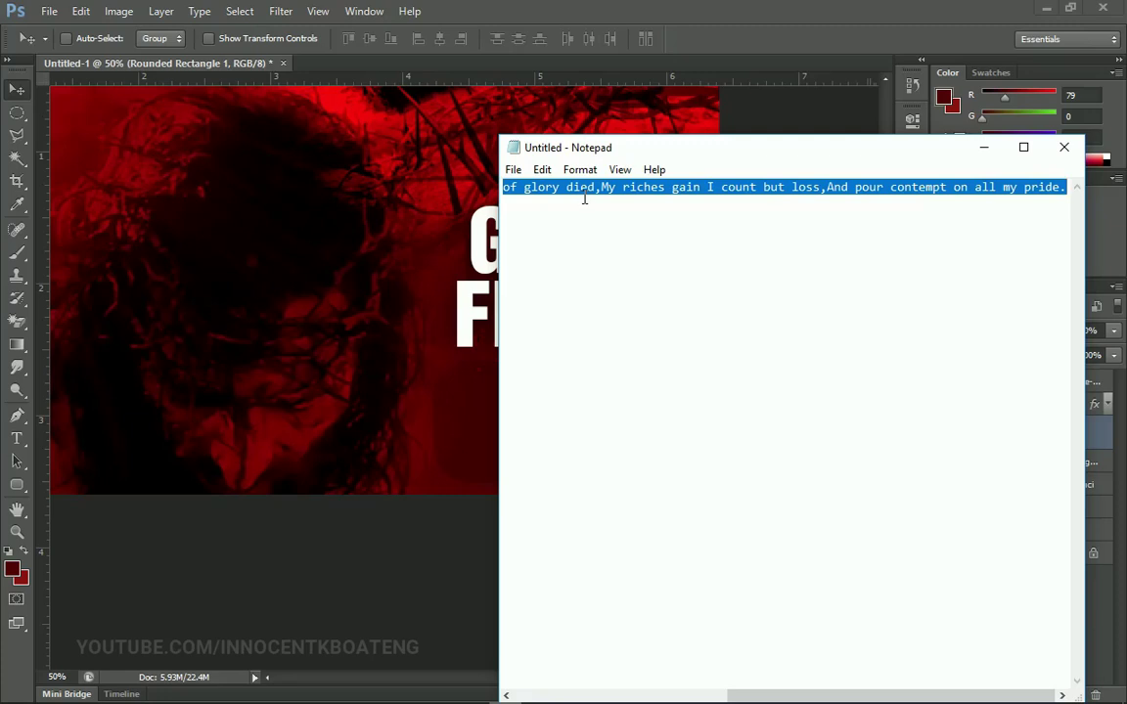
Step: Minimize Notepad to return to the Photoshop poster
click(984, 148)
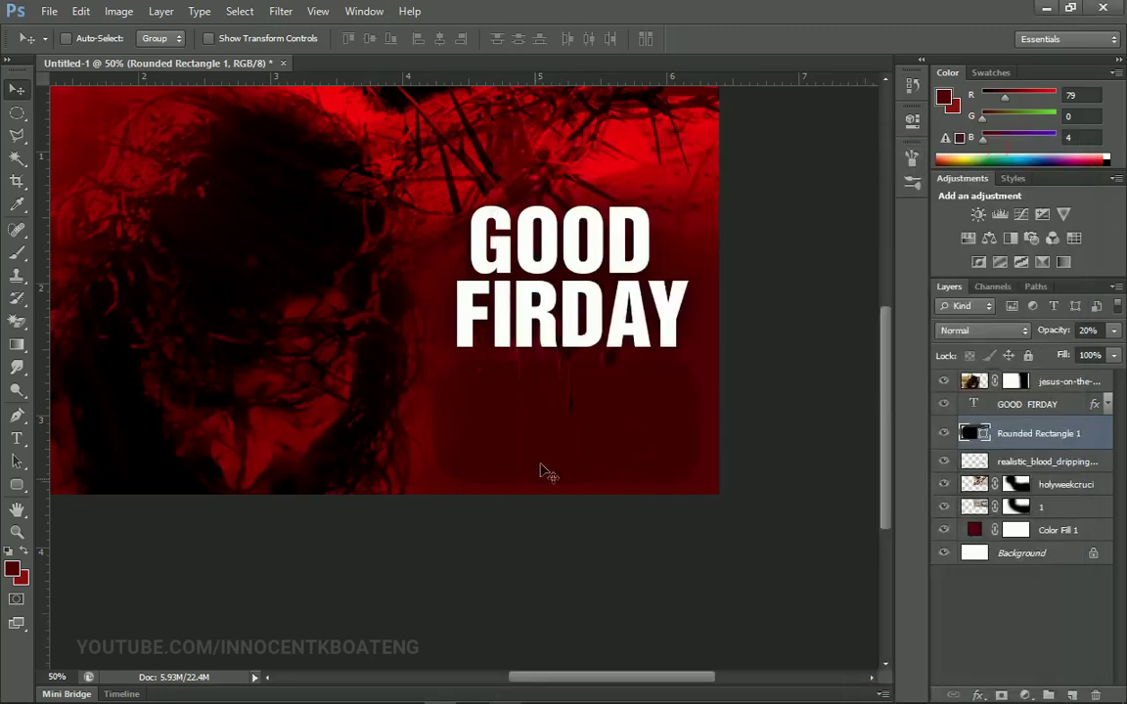
Step: Paste the hymn verse as a new text block in Akrobat SemiBold
click(199, 387)
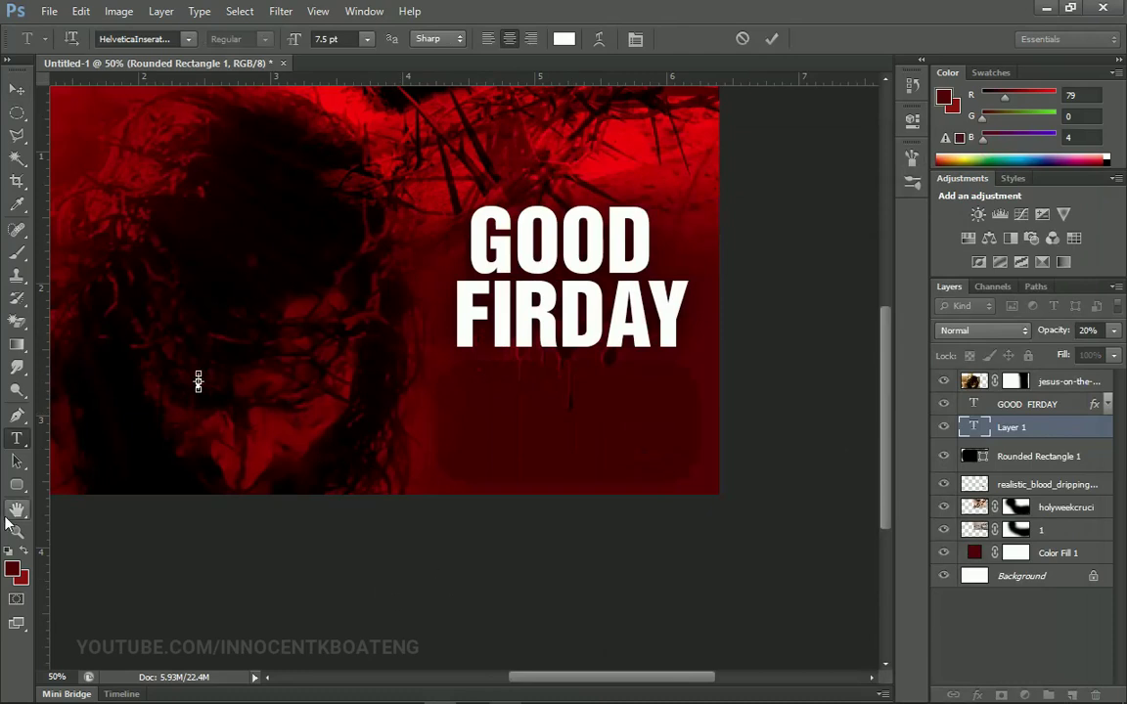
text(When I survey the wondrous cross On which the Prince of glory died, My riches gain I count but loss, And pour contempt on all my pride.)
key(ctrl+a)
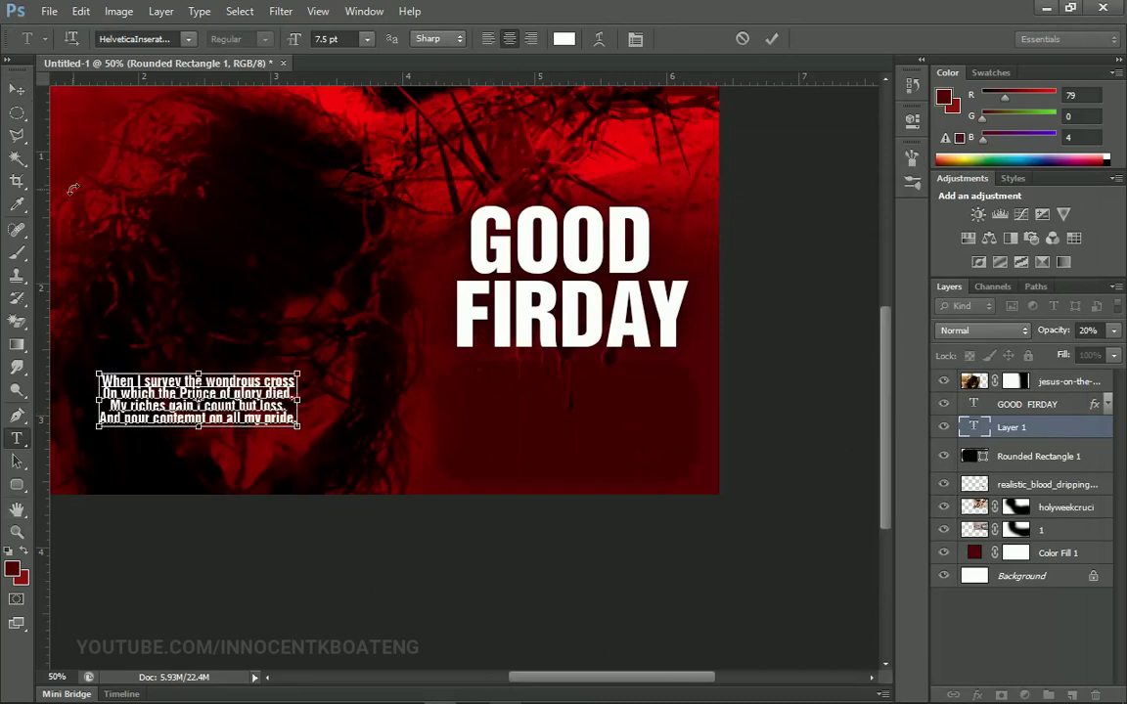
click(161, 39)
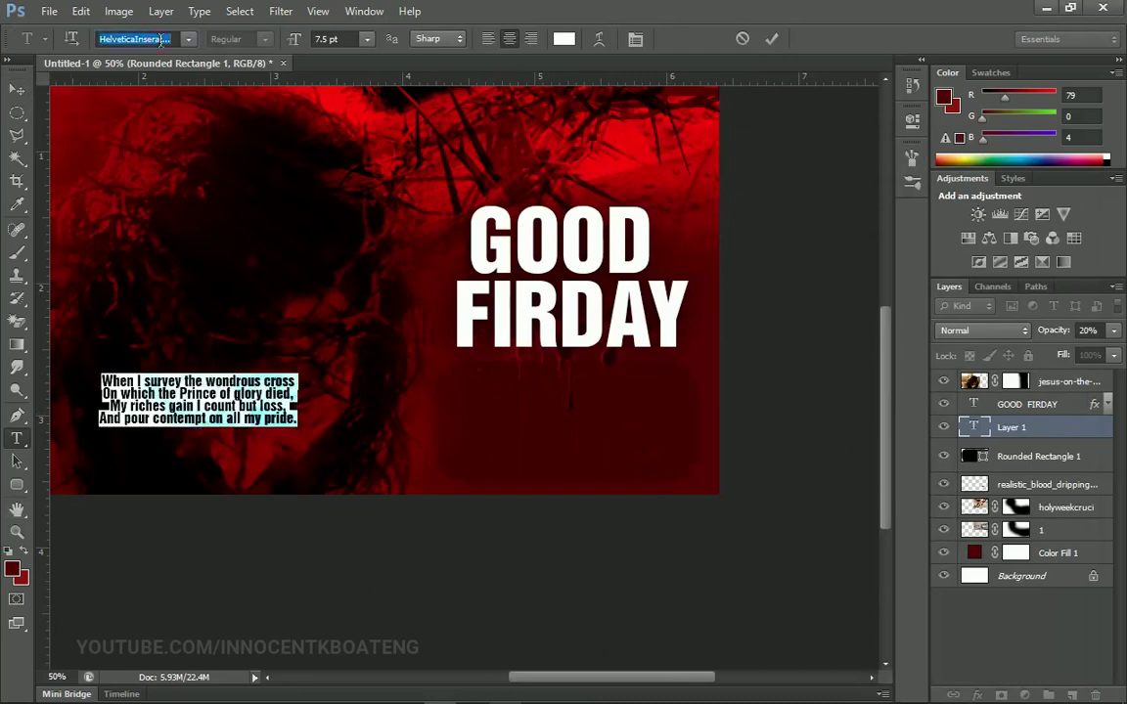
text(Akrobat)
key(Return)
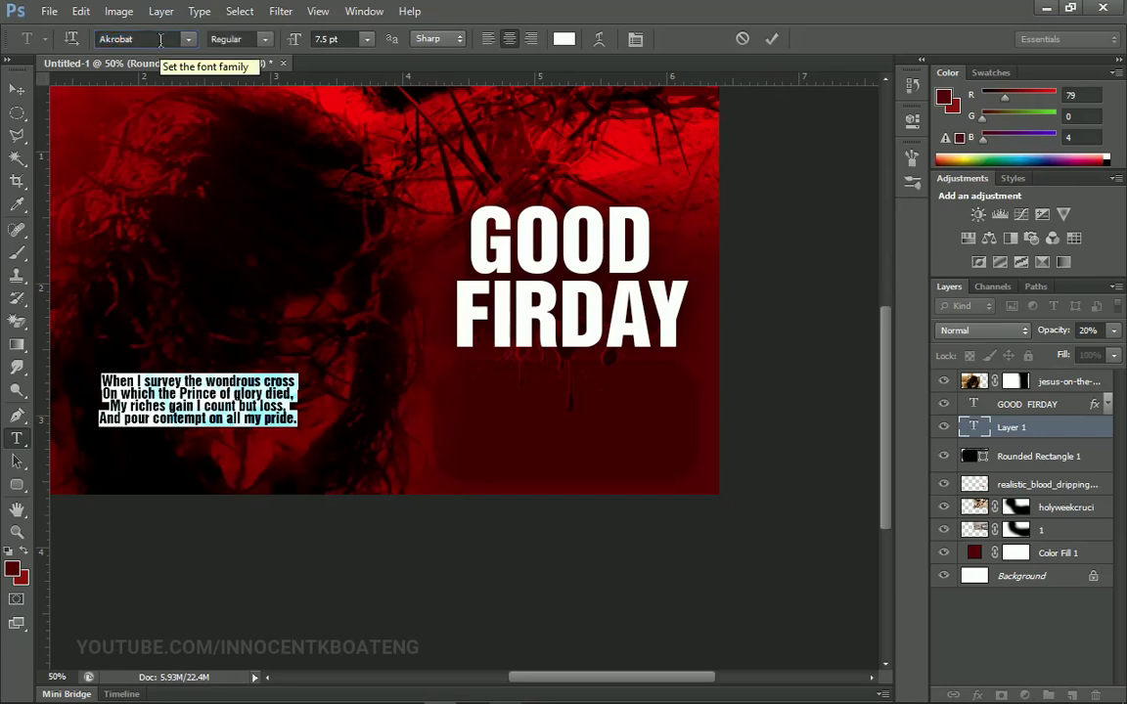
click(263, 39)
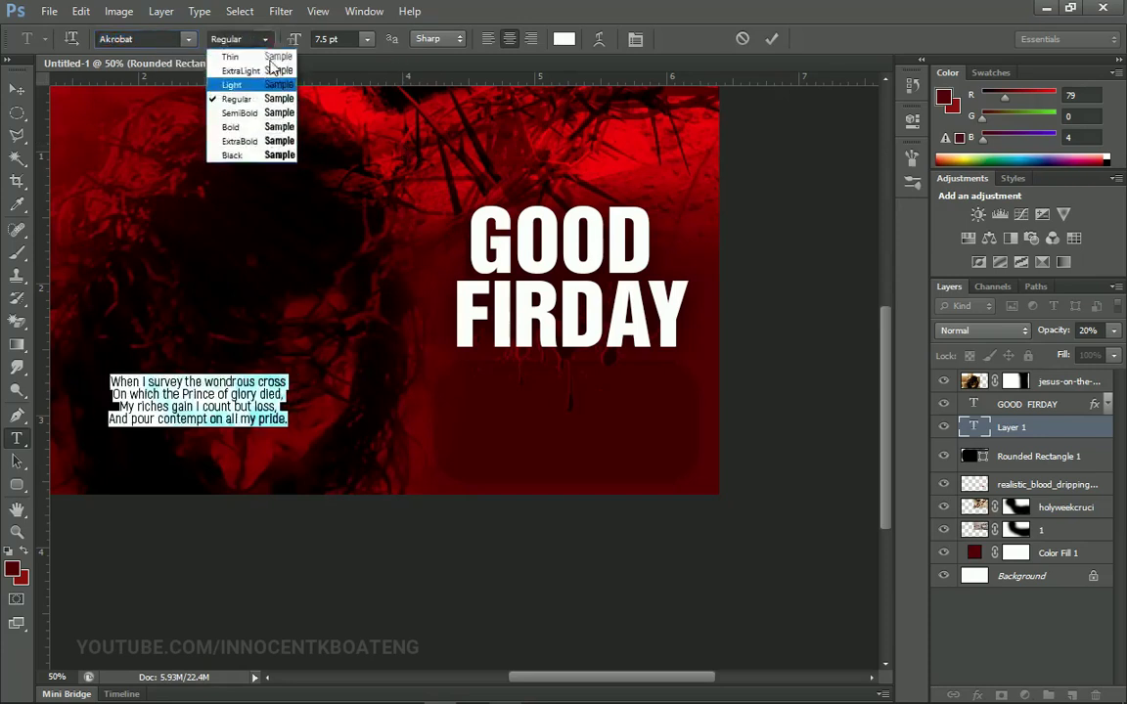
click(240, 114)
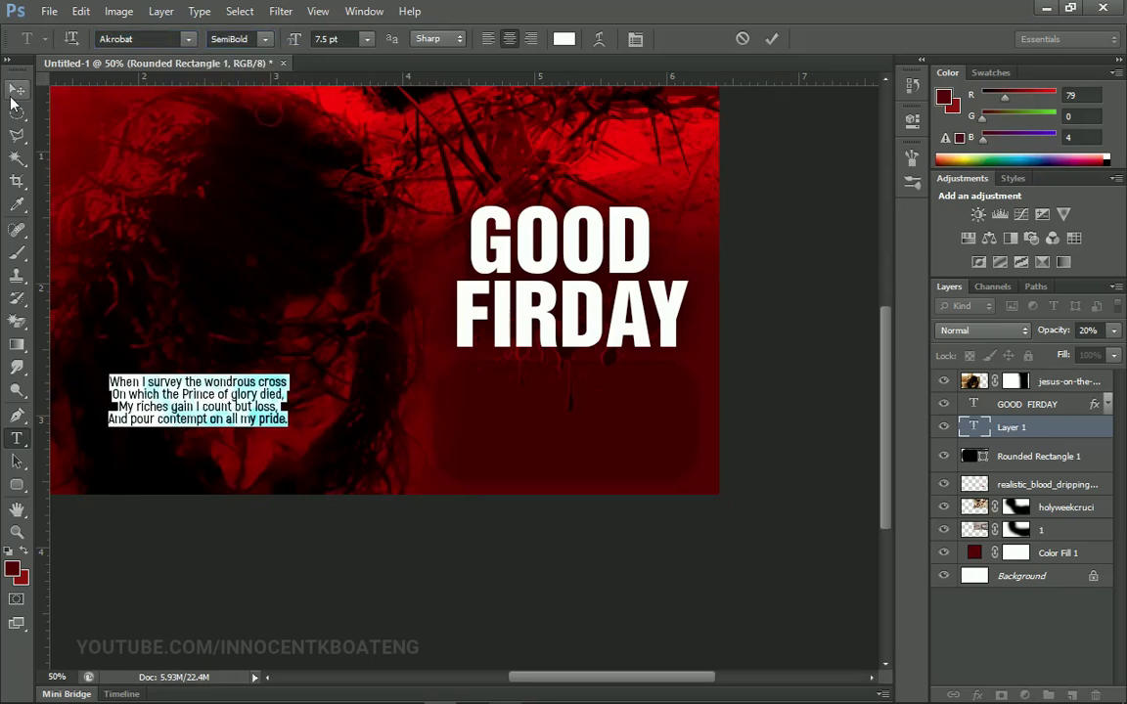
key(ctrl+Return)
Step: Move the verse to the lower right under the title and enlarge it to about 10.36 pt
key(v)
drag(251, 403, 694, 458)
key(ctrl+t)
key(Return)
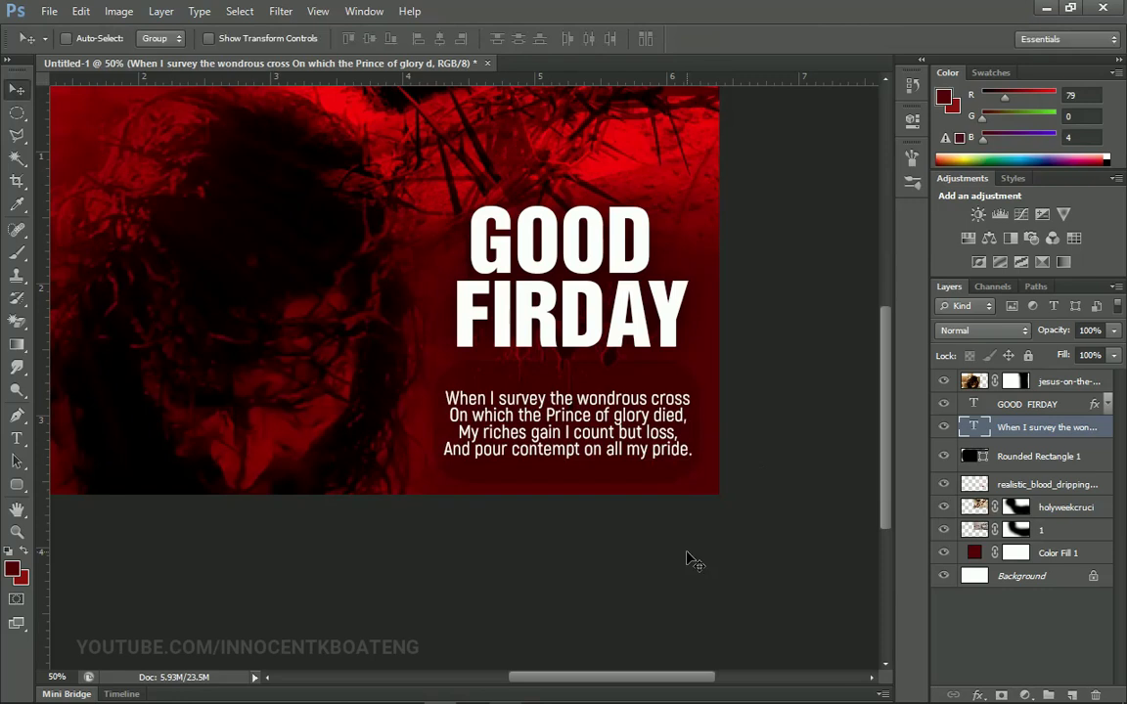
Step: Widen the verse leading to 13.22 pt and nudge the block slightly upward
key(t)
click(509, 430)
key(ctrl+a)
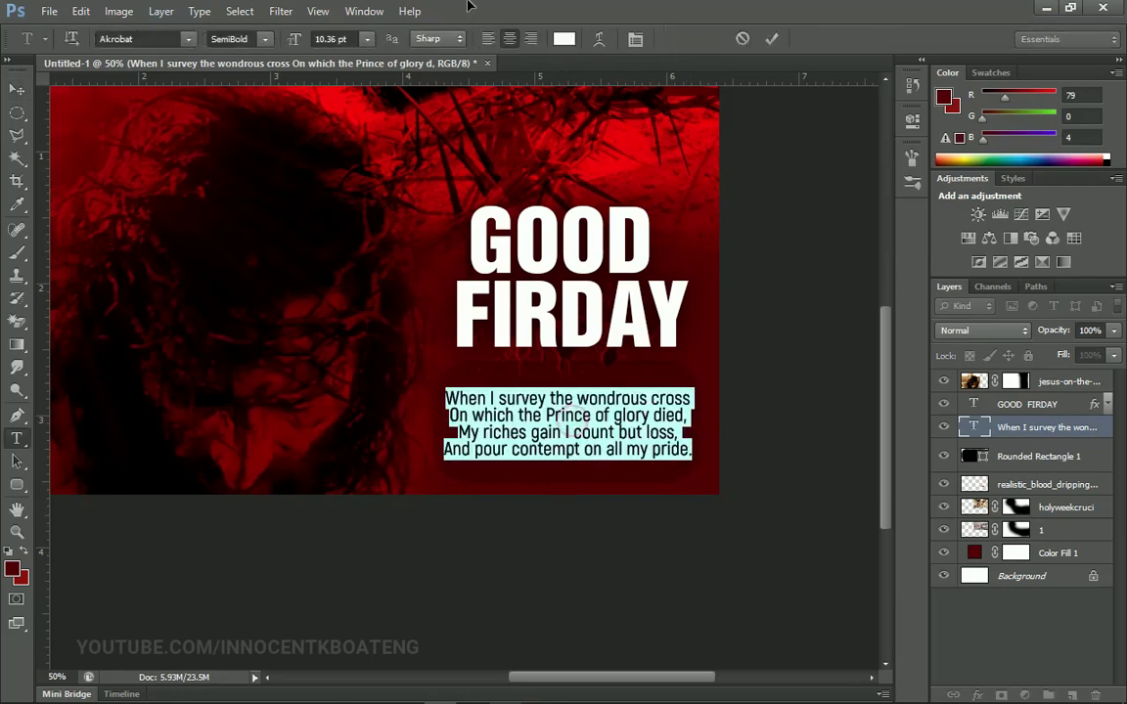
click(634, 39)
click(673, 252)
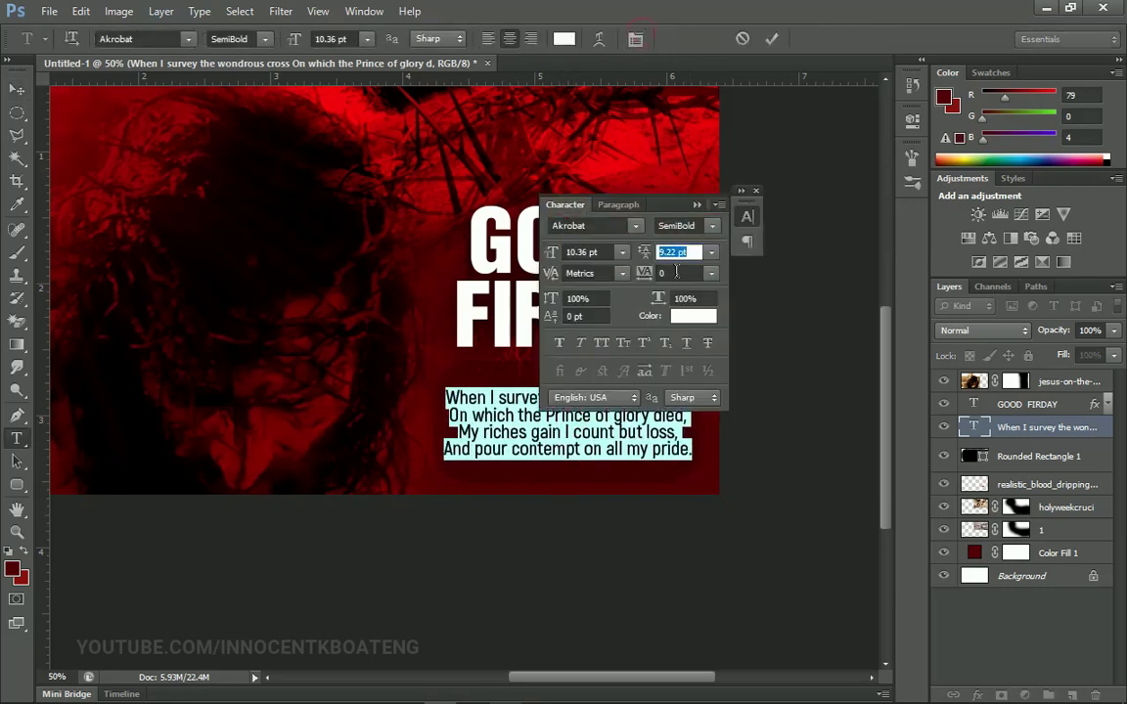
drag(646, 256, 653, 255)
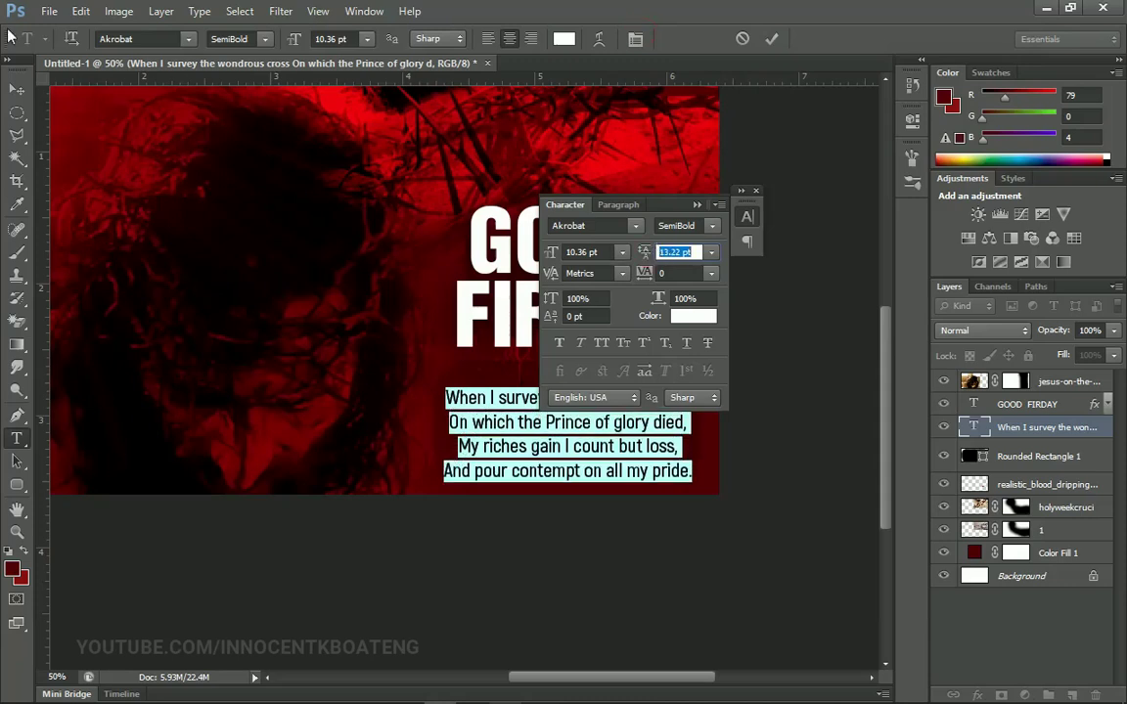
click(16, 89)
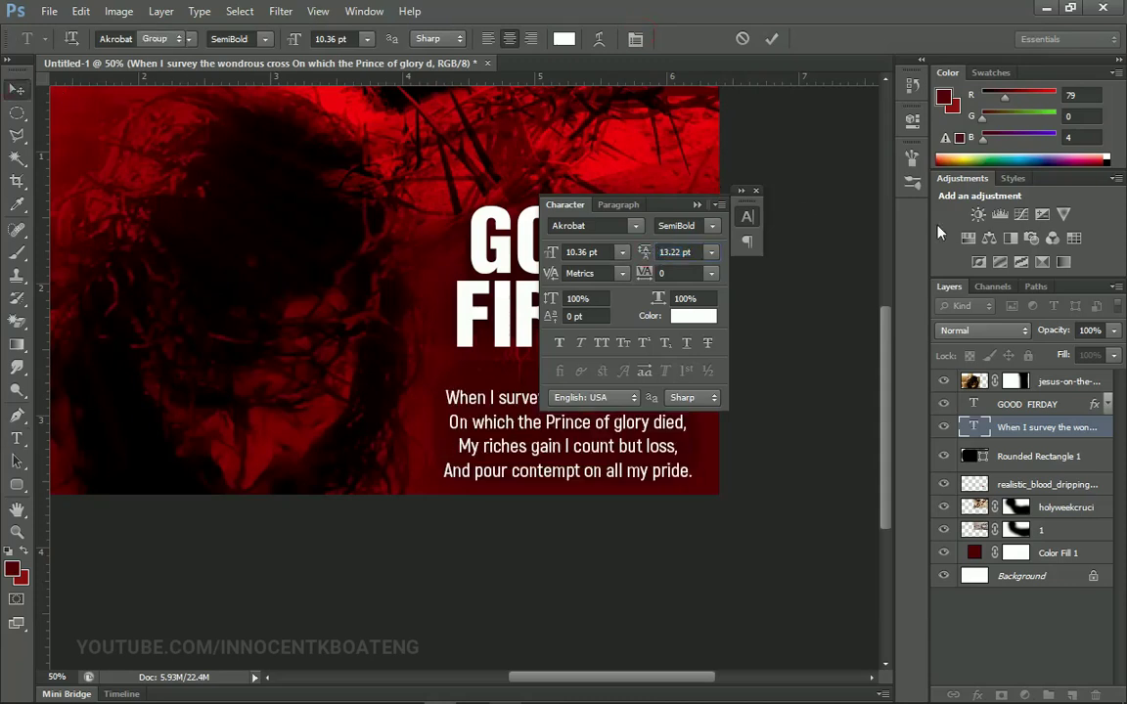
click(756, 193)
key(Up)
key(Up)
key(Up)
key(Up)
key(Up)
key(Up)
key(Up)
key(Up)
key(Up)
key(Up)
key(Up)
key(Up)
key(Up)
key(Up)
key(Up)
key(Up)
key(Up)
key(Up)
key(Up)
key(Up)
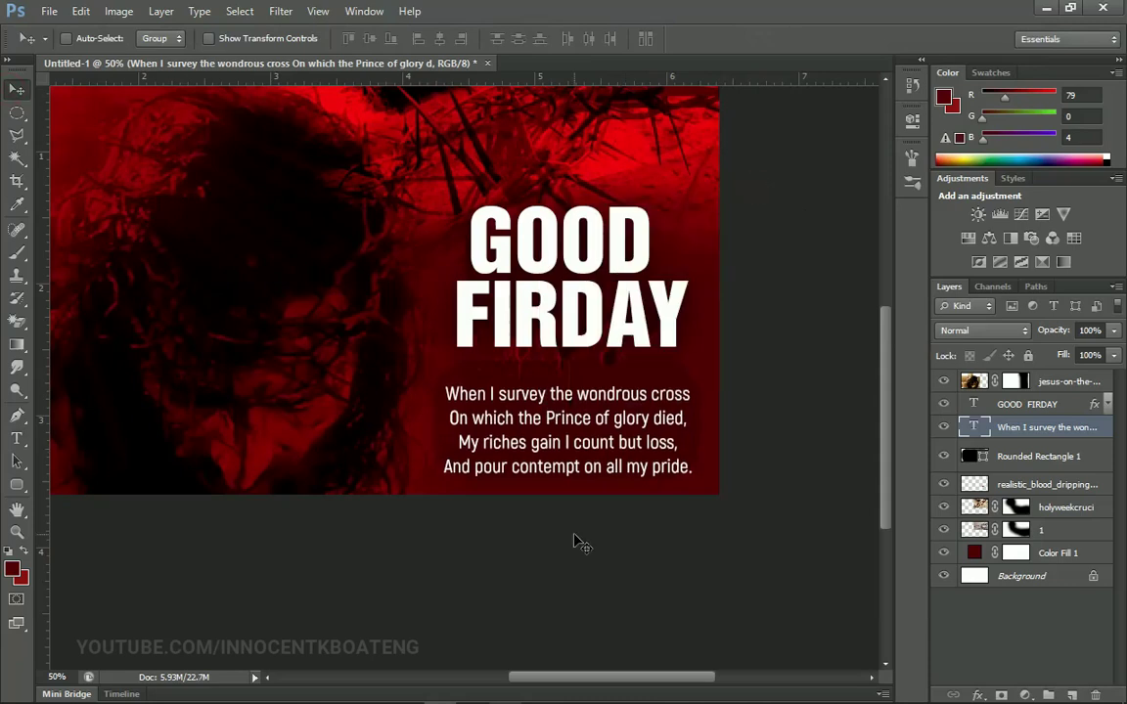
key(z)
alt+click(536, 415)
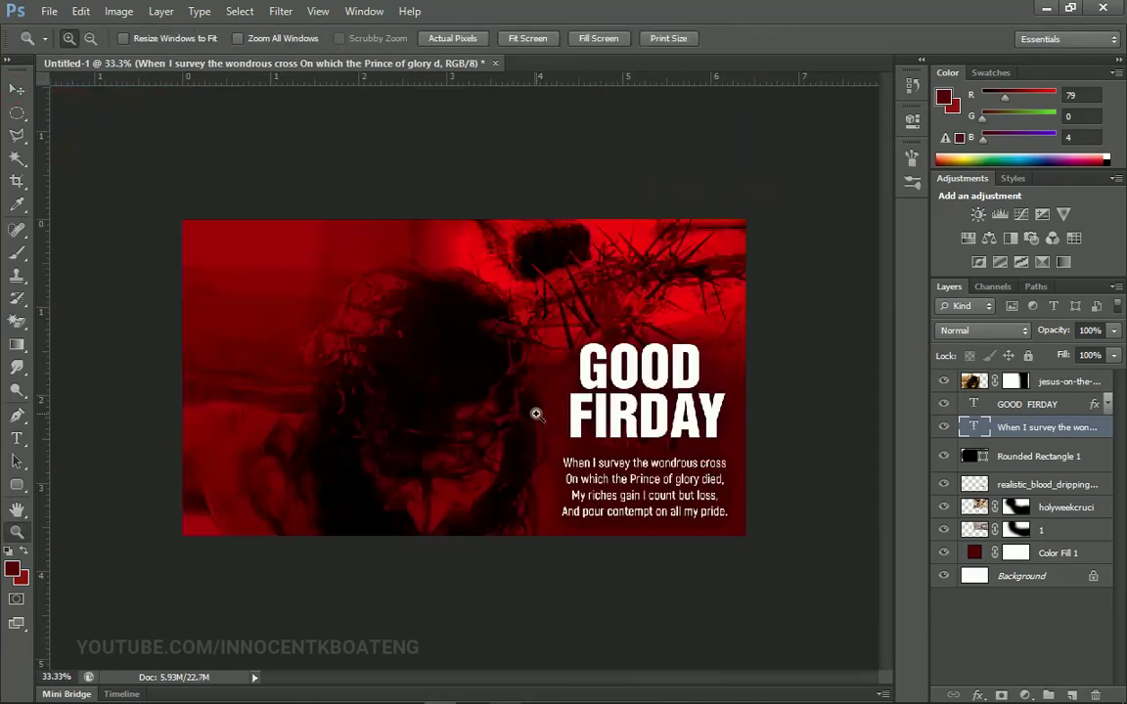